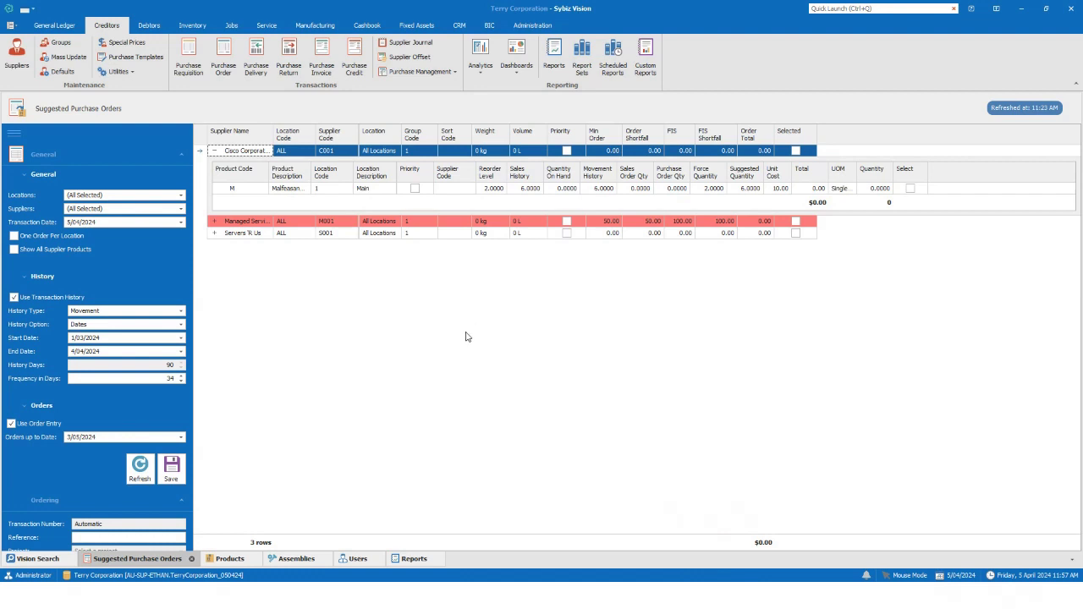
# Step: Expand the remaining suppliers' product lists and move product M from Cisco Corporation to supplier S001, Servers R Us
pyautogui.click(214, 221)
pyautogui.click(214, 338)
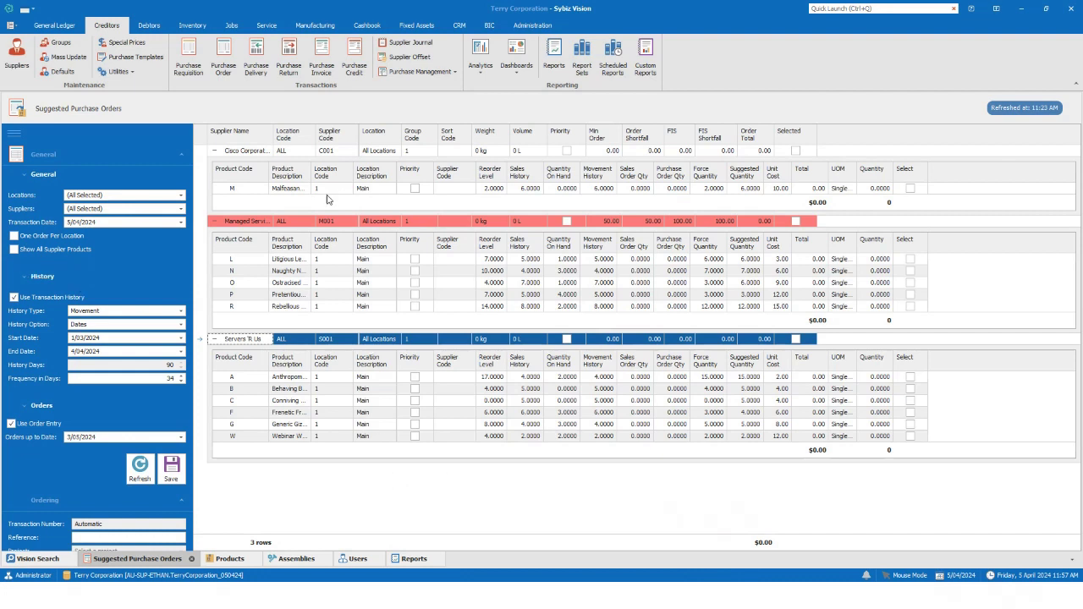
pyautogui.rightClick(282, 190)
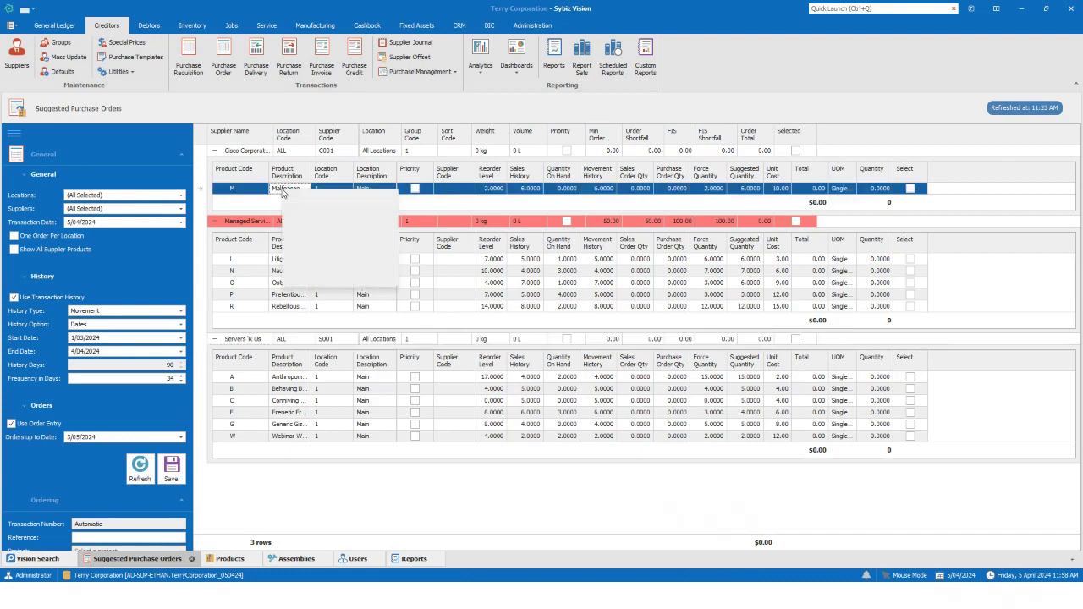
pyautogui.click(327, 214)
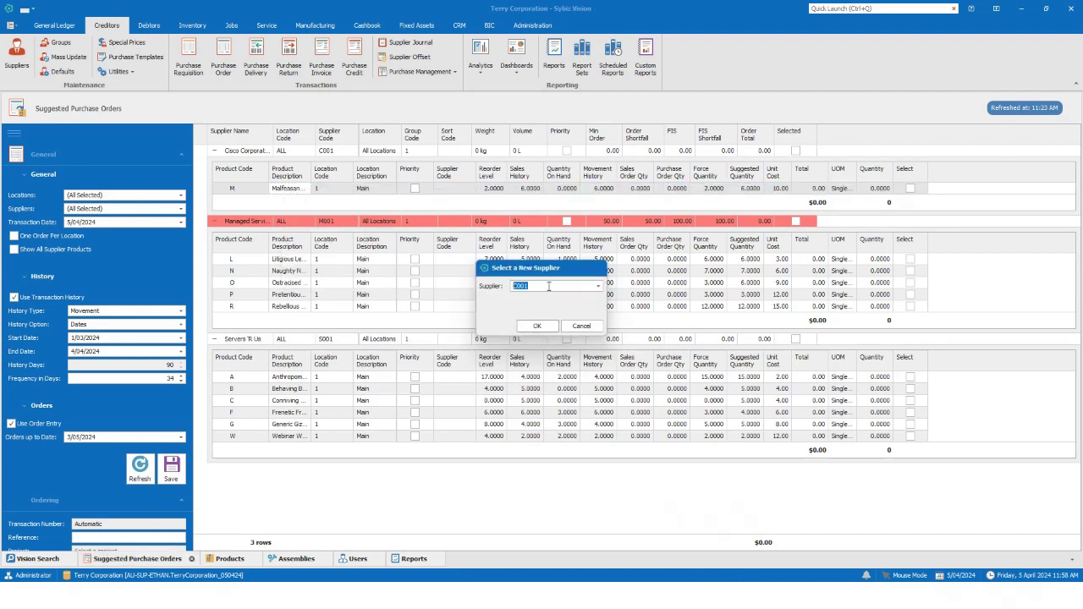
pyautogui.click(598, 287)
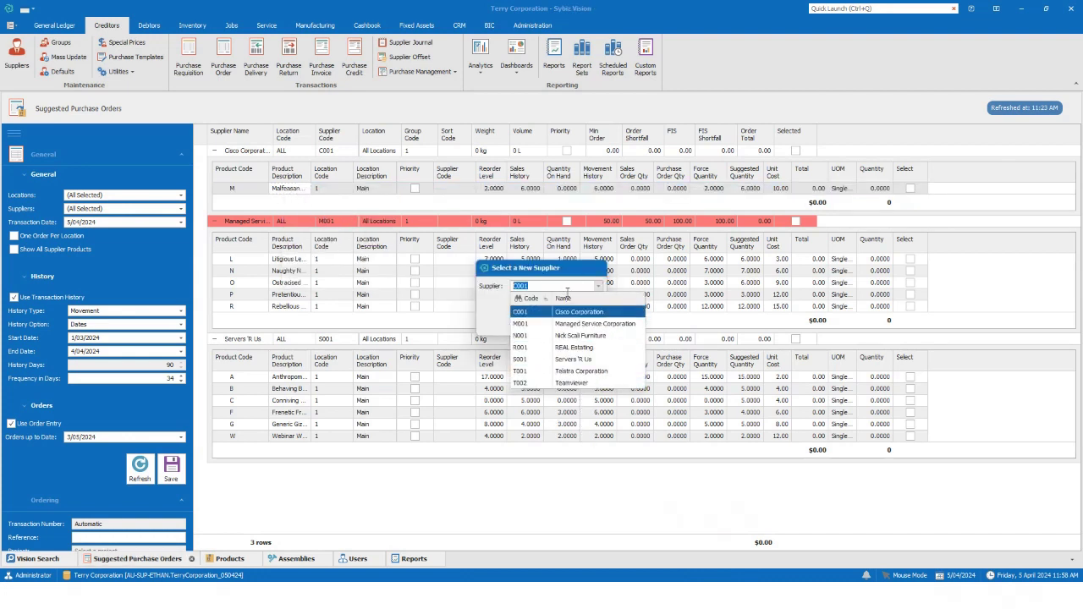
pyautogui.click(573, 360)
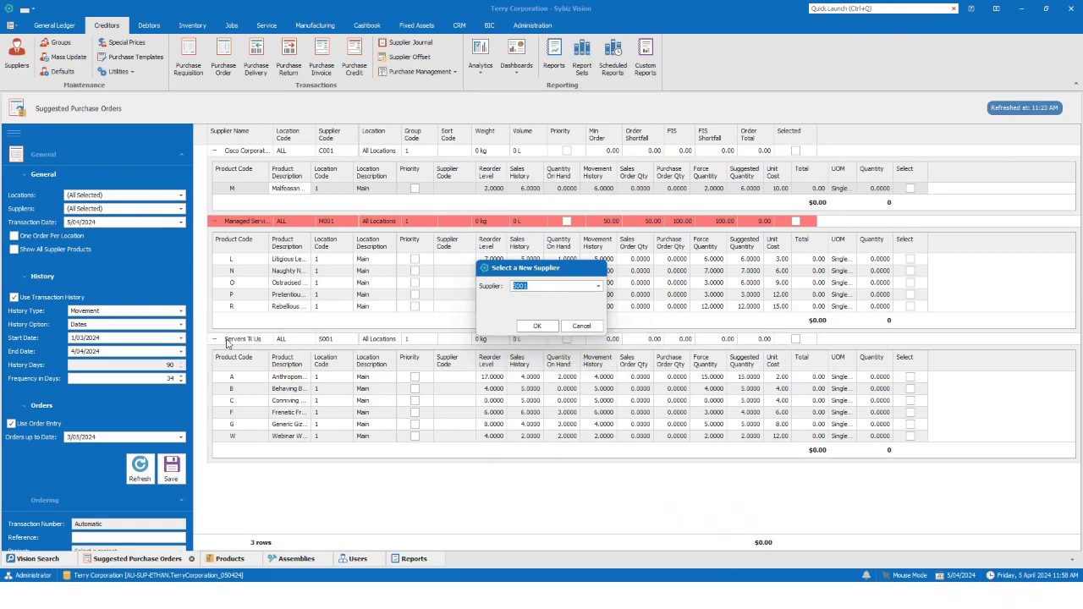
pyautogui.click(531, 326)
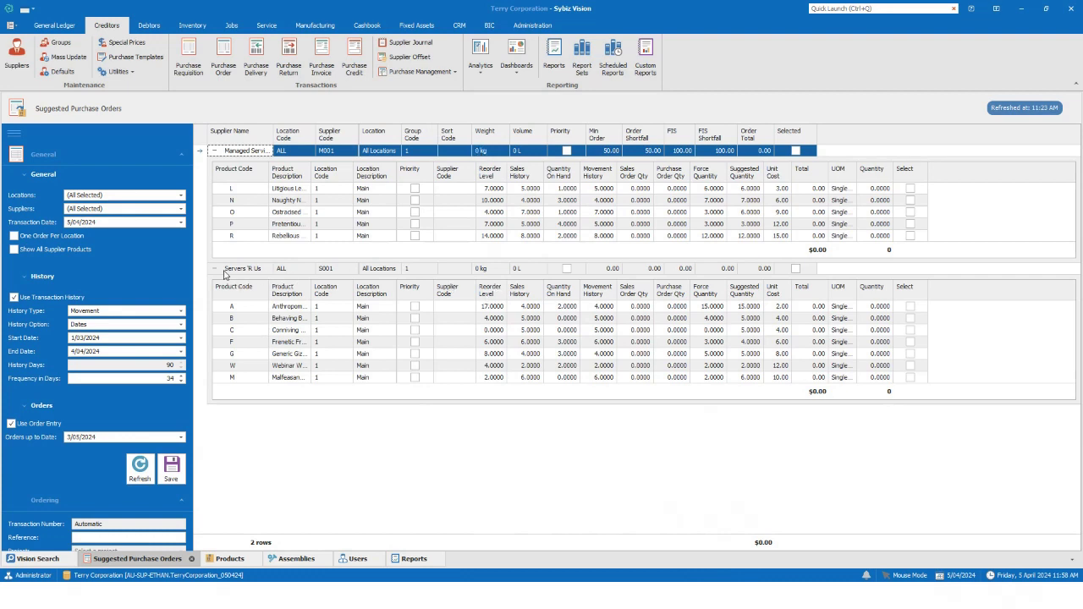
pyautogui.click(286, 382)
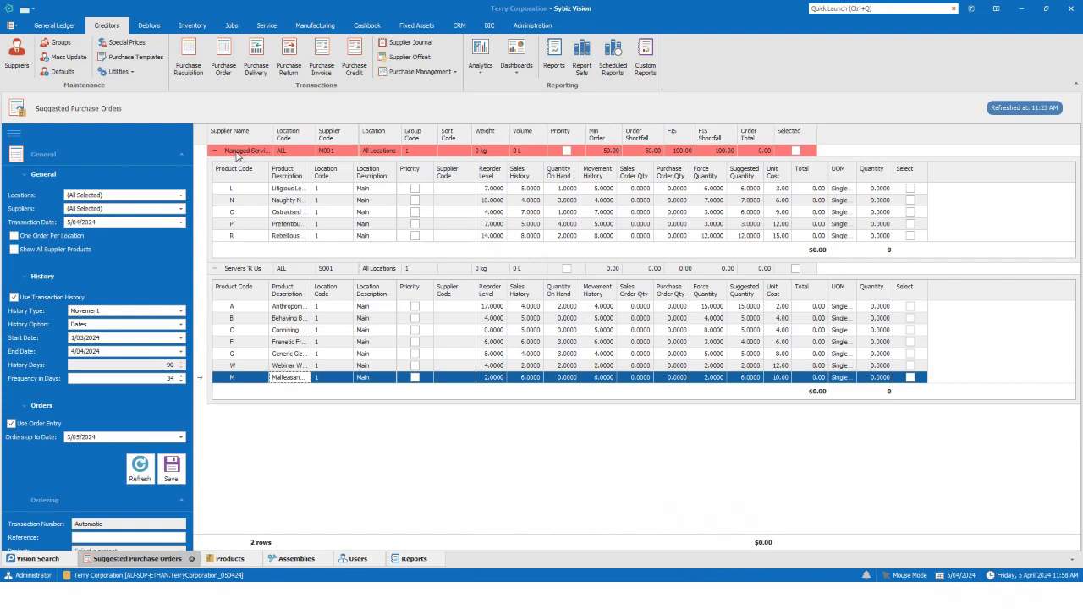
pyautogui.click(599, 155)
pyautogui.rightClick(310, 154)
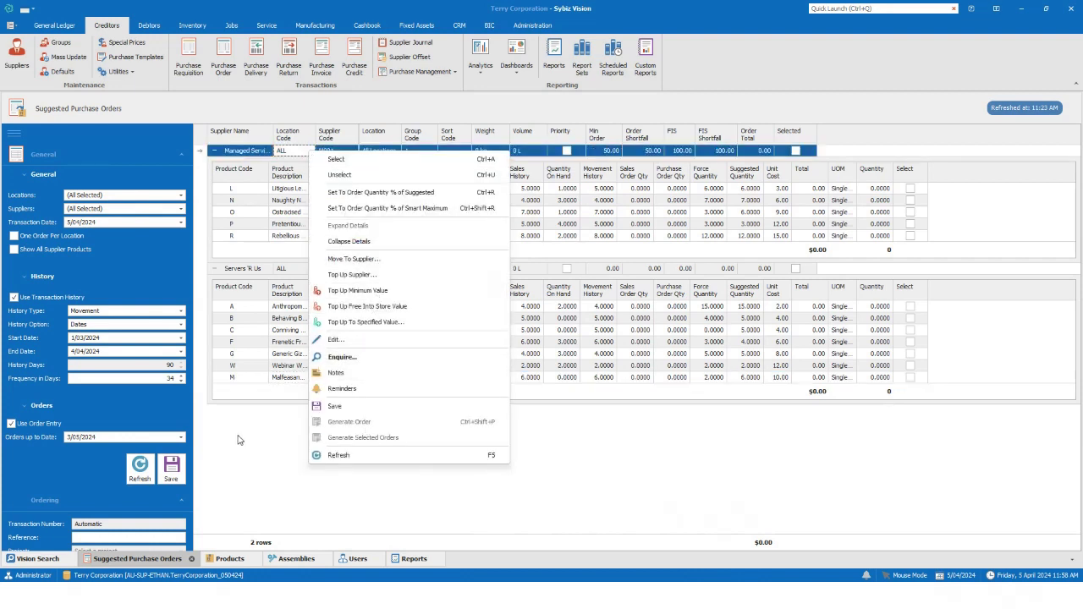
pyautogui.click(238, 439)
# Step: Examine the formulas and colours of the Order Shortfall and FIS Shortfall conditional formatting rules for the supplier rows
pyautogui.rightClick(295, 136)
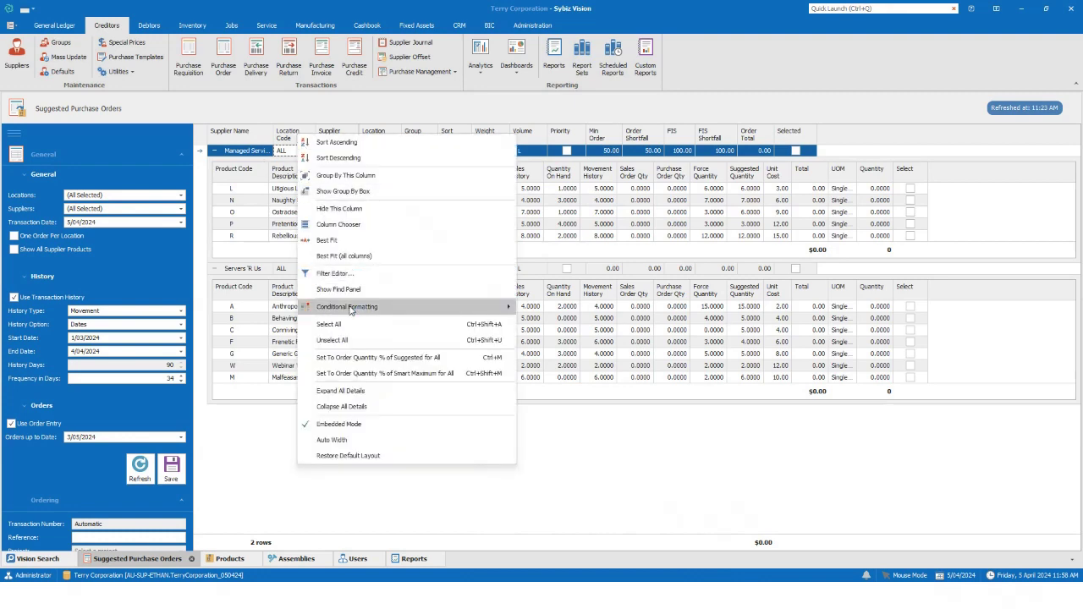
pyautogui.moveTo(354, 308)
pyautogui.click(558, 357)
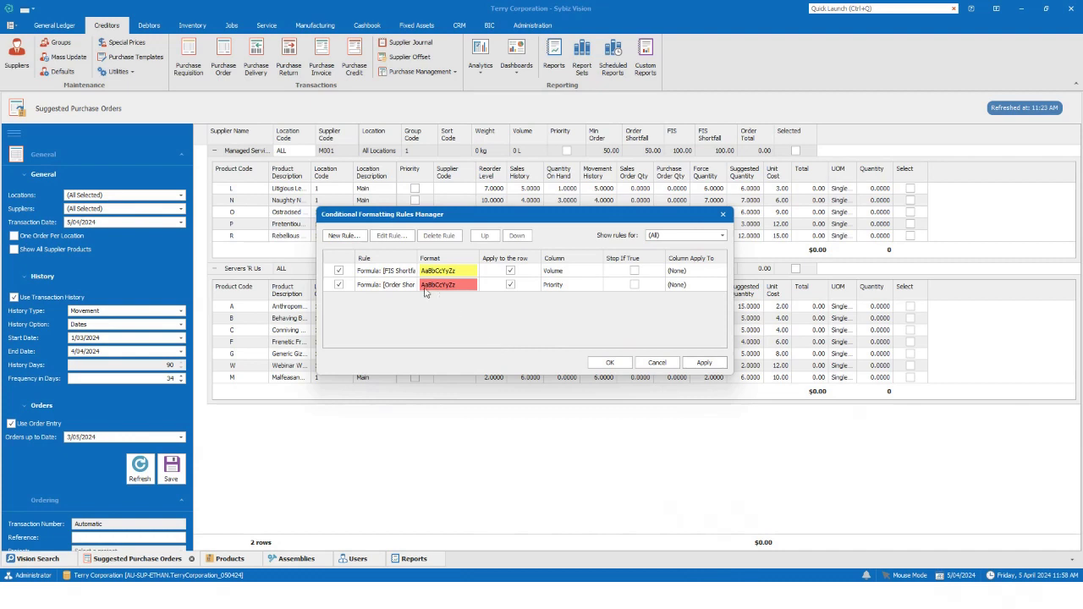
pyautogui.click(395, 289)
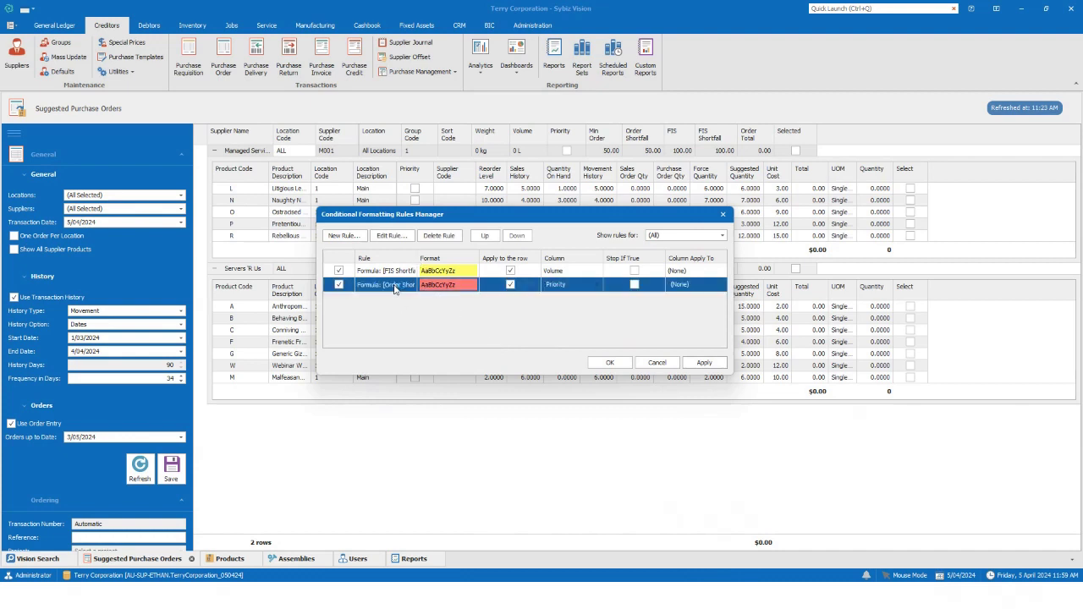
pyautogui.doubleClick(406, 287)
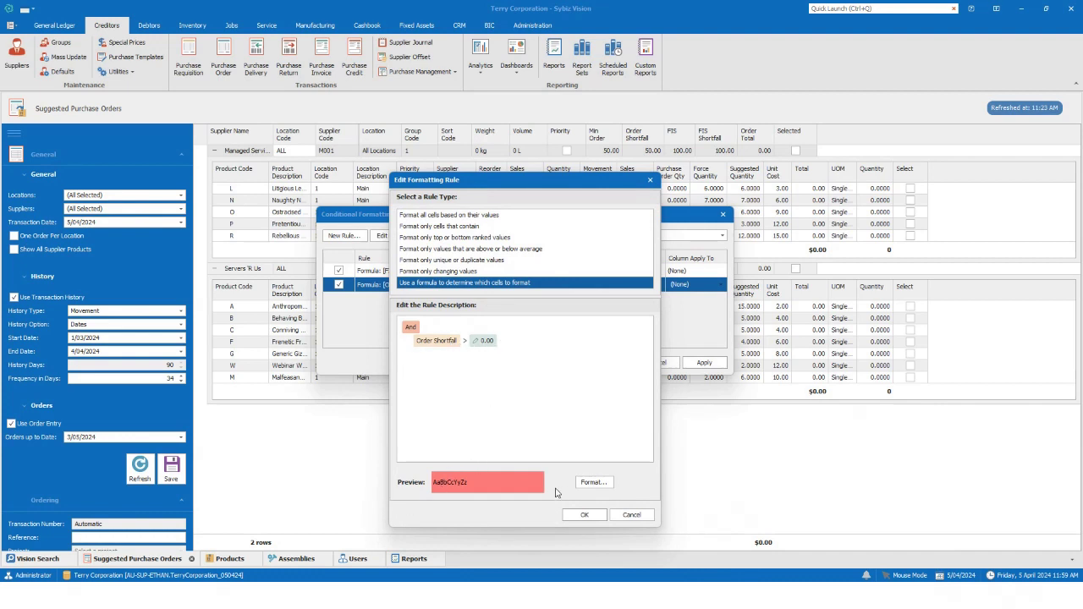
pyautogui.click(626, 517)
pyautogui.doubleClick(410, 273)
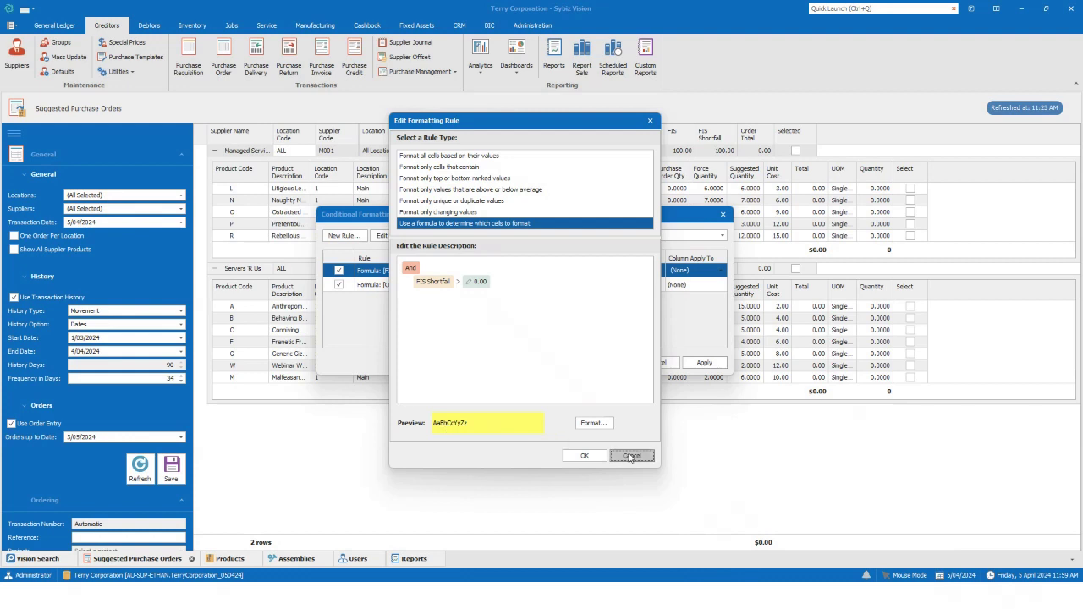
pyautogui.click(630, 456)
pyautogui.click(401, 288)
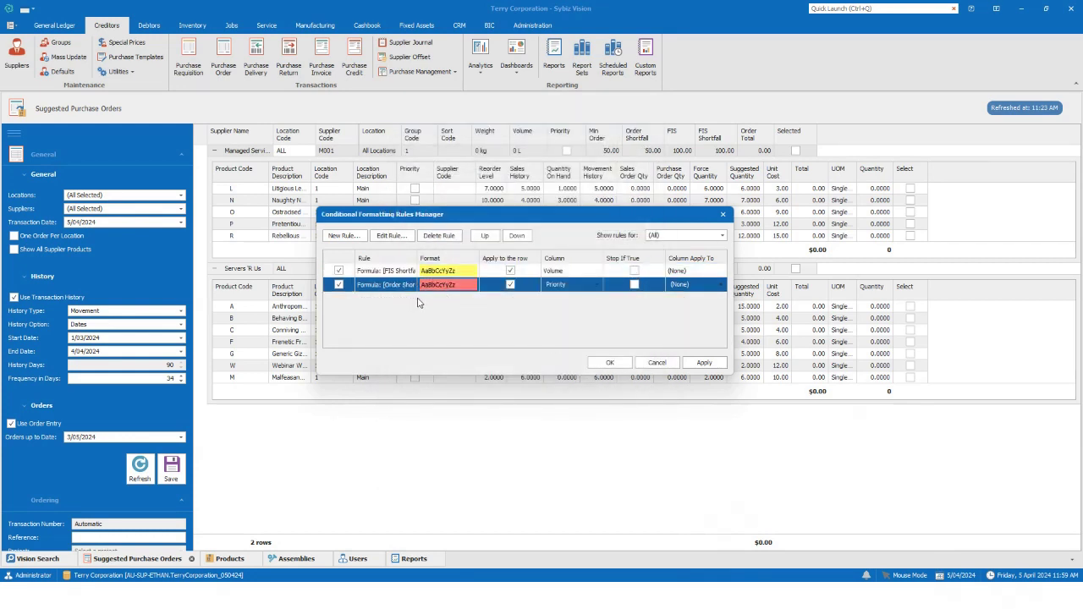
pyautogui.click(648, 363)
pyautogui.click(260, 269)
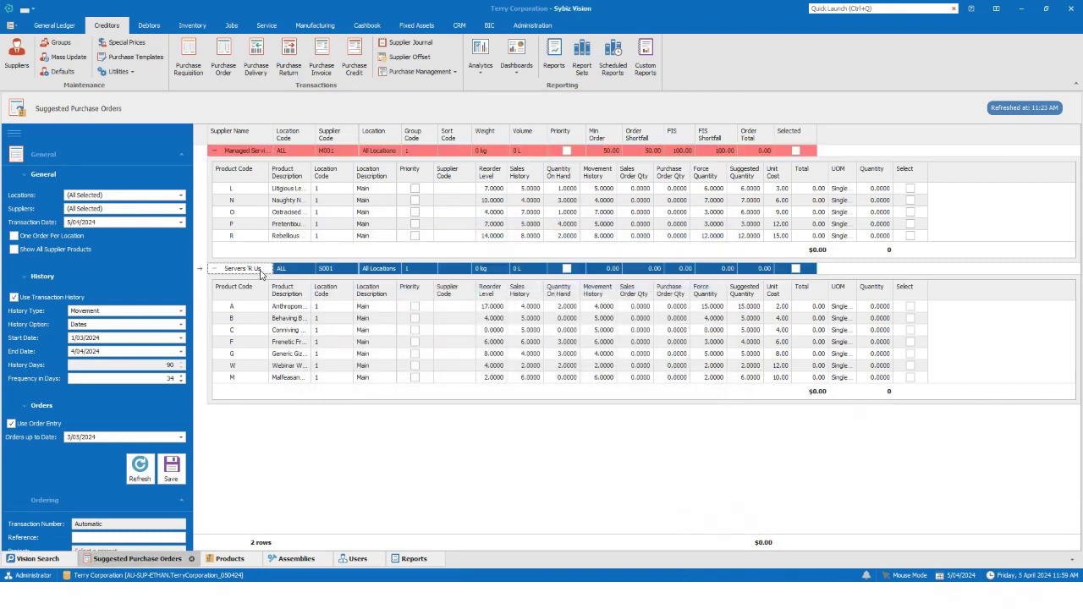
# Step: Select products O, N and L for ordering from the Managed Service supplier, one after another
pyautogui.click(910, 213)
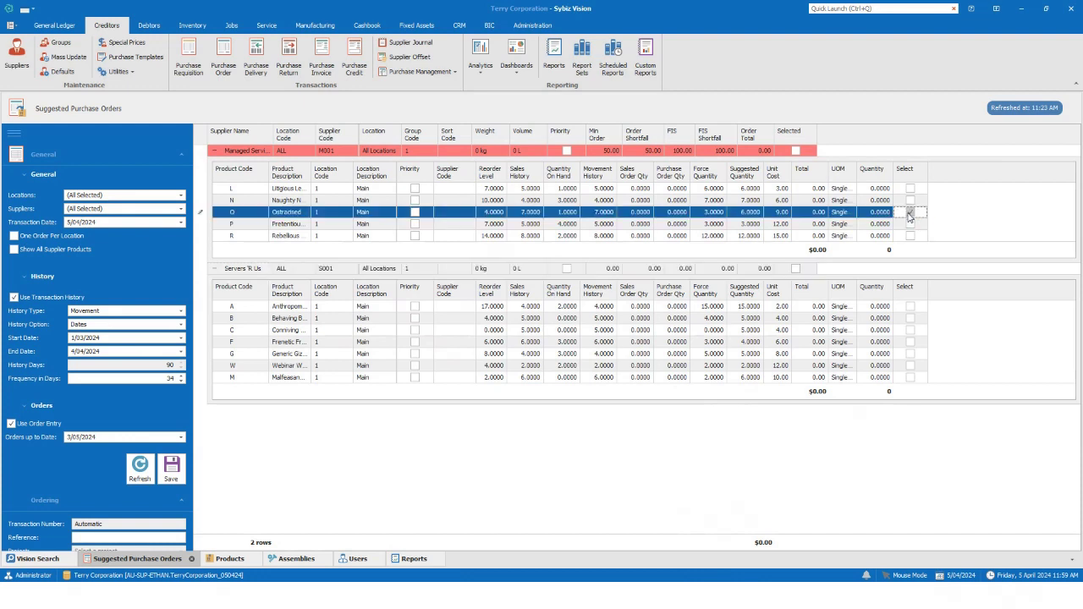
pyautogui.click(325, 269)
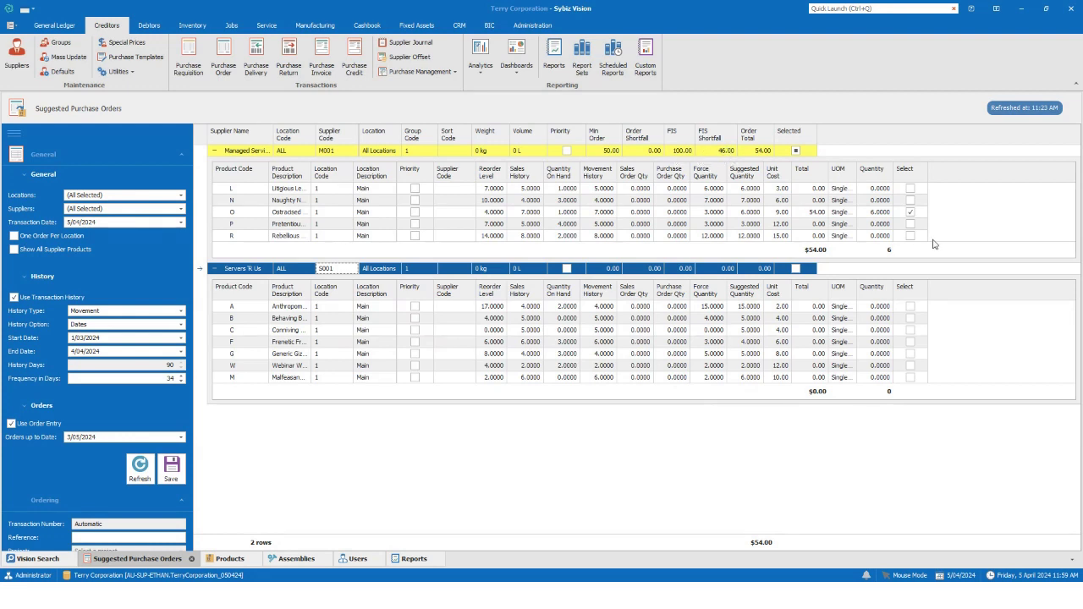
pyautogui.click(911, 201)
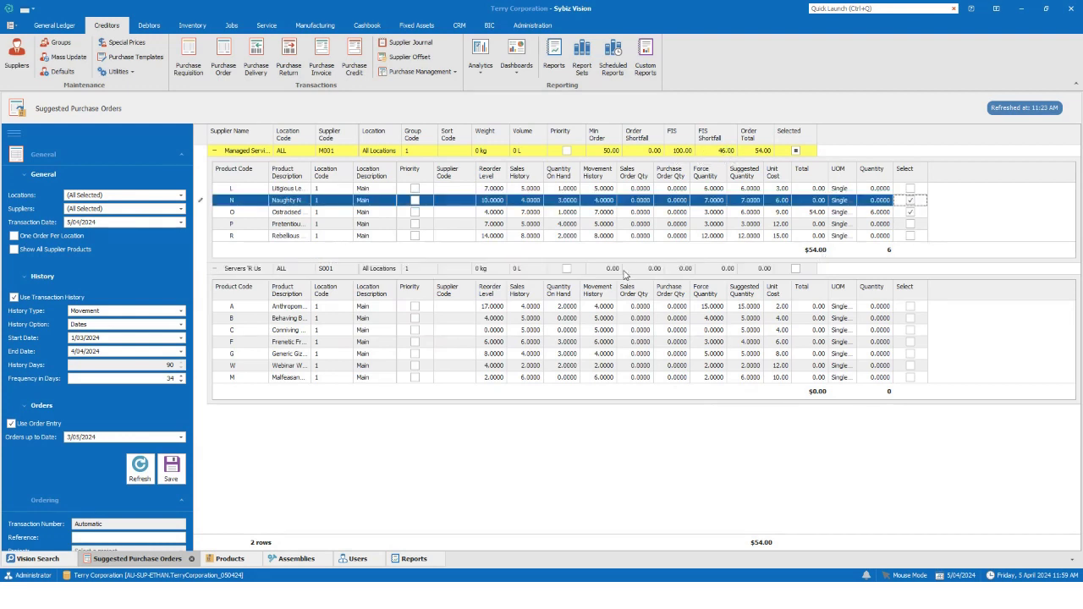
pyautogui.click(335, 271)
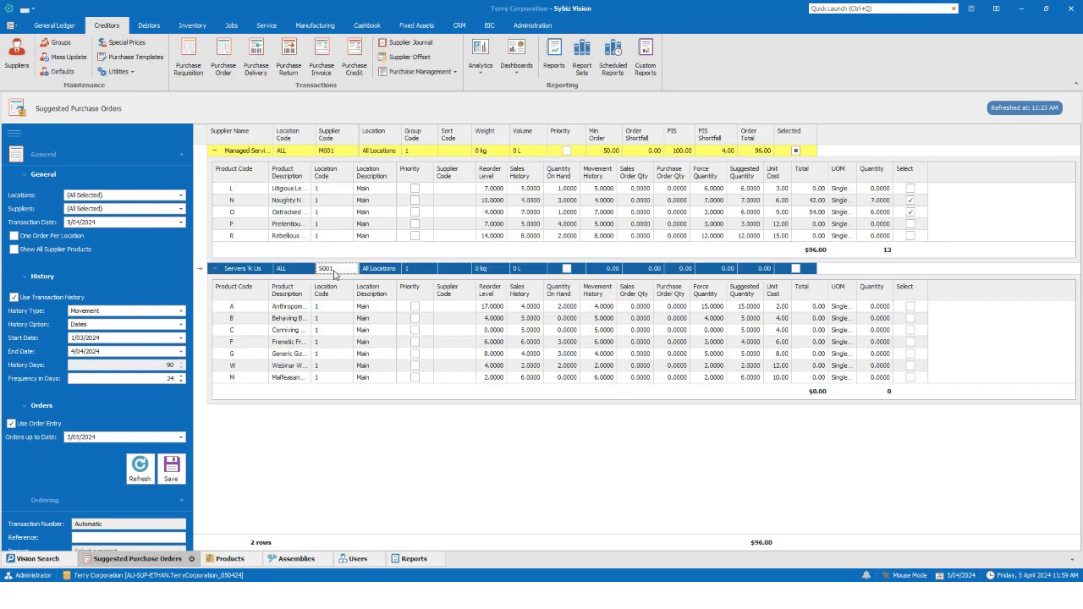
pyautogui.click(910, 188)
pyautogui.click(346, 270)
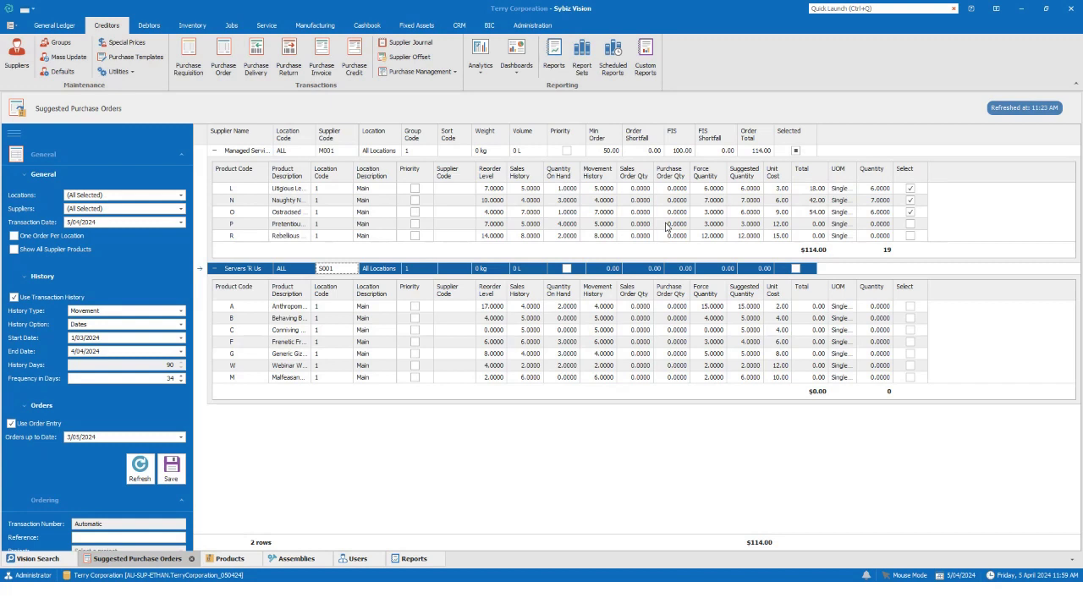
# Step: Deselect products N, L and O under the Managed Service supplier, trying product L alone before clearing it too
pyautogui.click(909, 200)
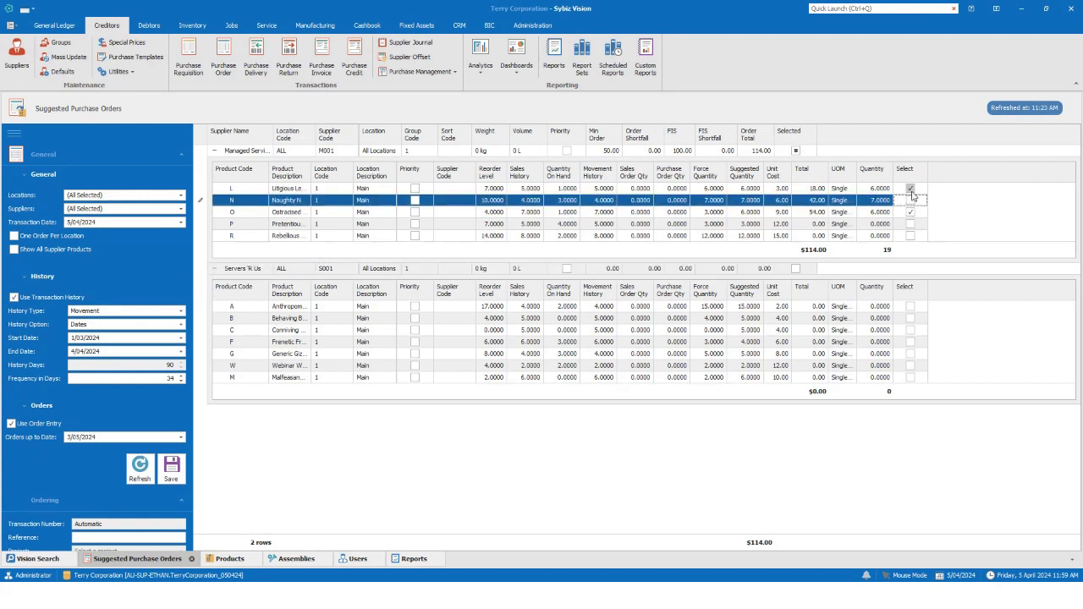
pyautogui.click(373, 272)
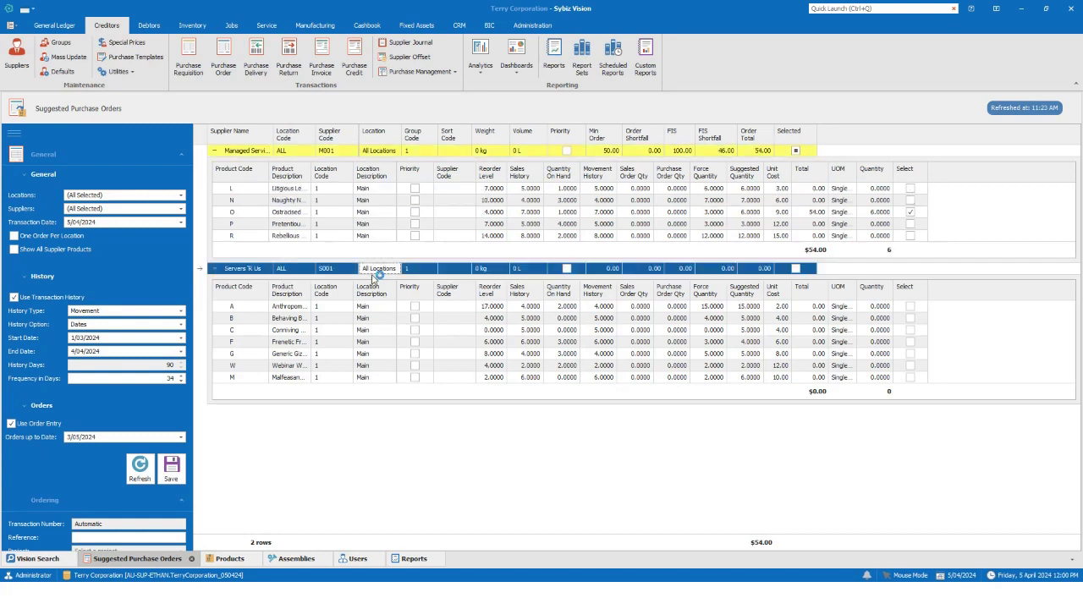
pyautogui.click(909, 212)
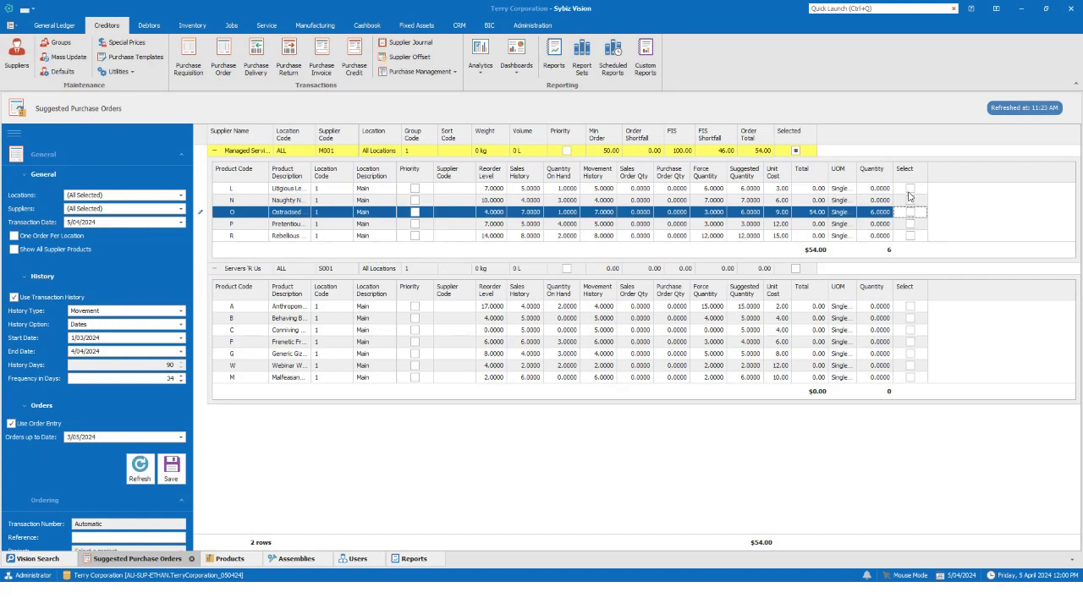
pyautogui.click(909, 188)
pyautogui.click(398, 272)
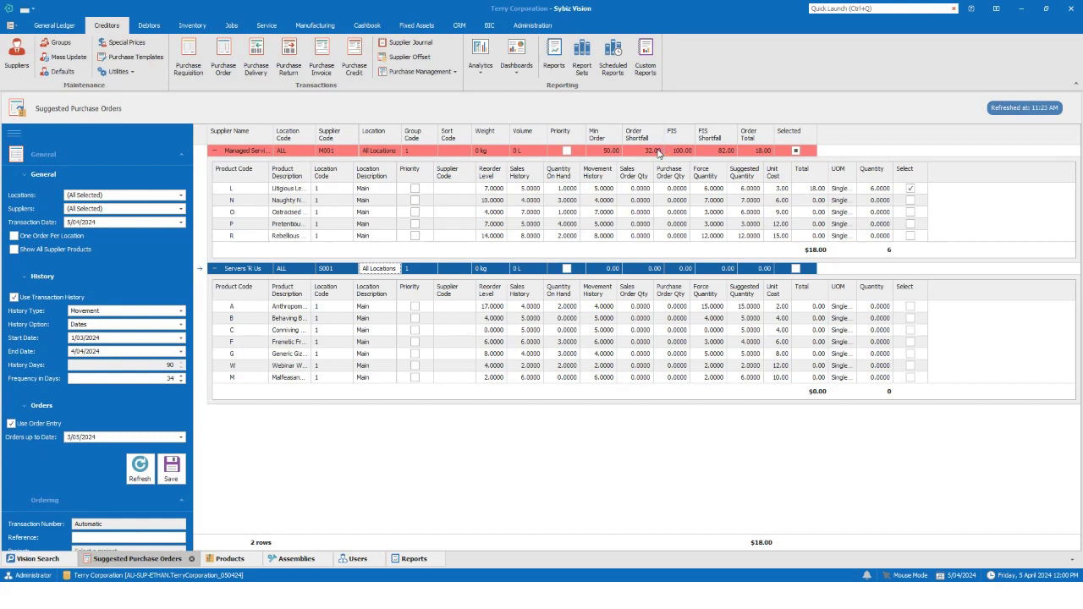
pyautogui.click(911, 189)
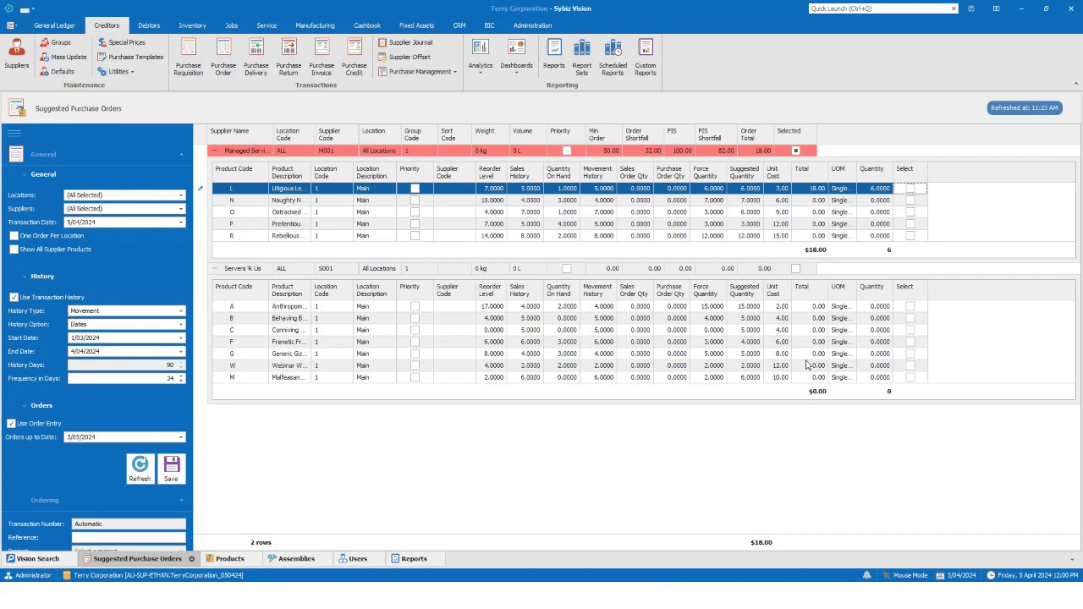
# Step: Collapse the Managed Service supplier's products and widen the Product Description column in the Servers R Us list to fit the full names
pyautogui.click(215, 151)
pyautogui.click(275, 225)
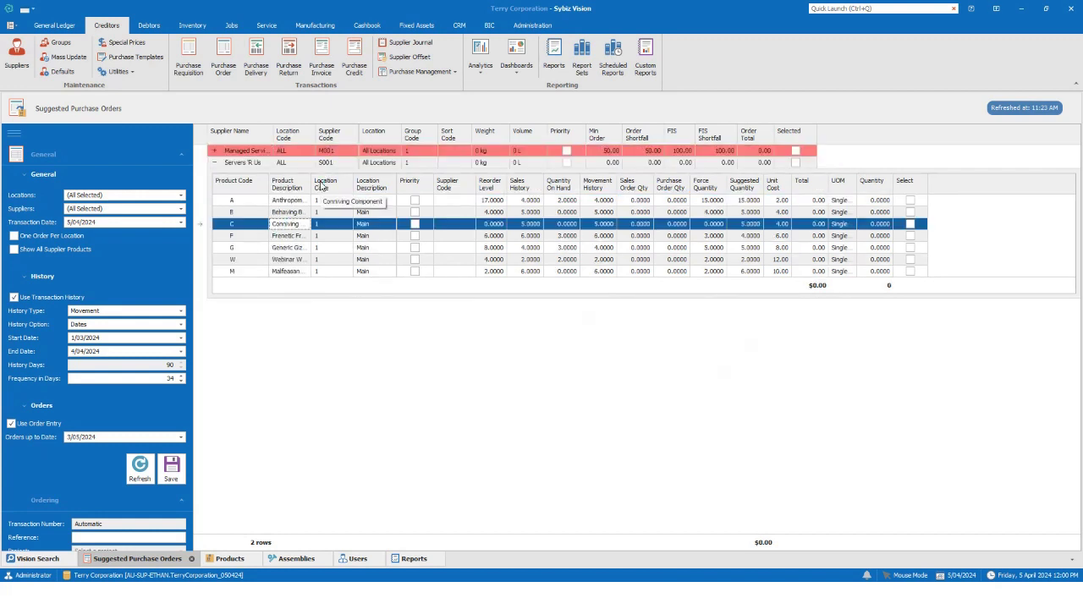
pyautogui.moveTo(312, 187); pyautogui.dragTo(340, 188)
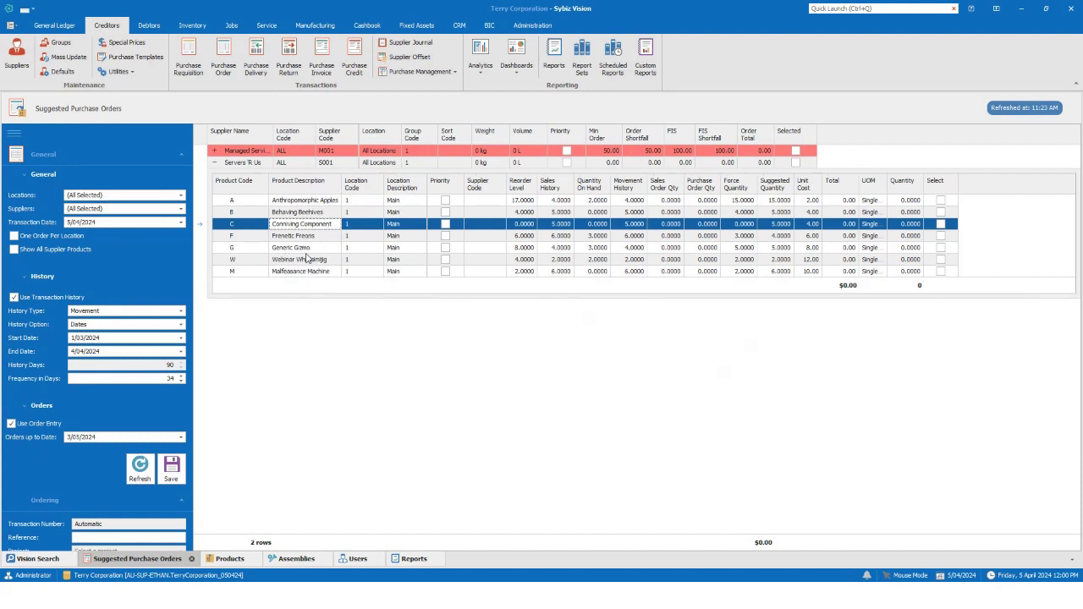
# Step: Edit the Frenetic Freons product, set its purchasing minimum quantity for preferred supplier S001 to 8, and save and close the record
pyautogui.click(320, 238)
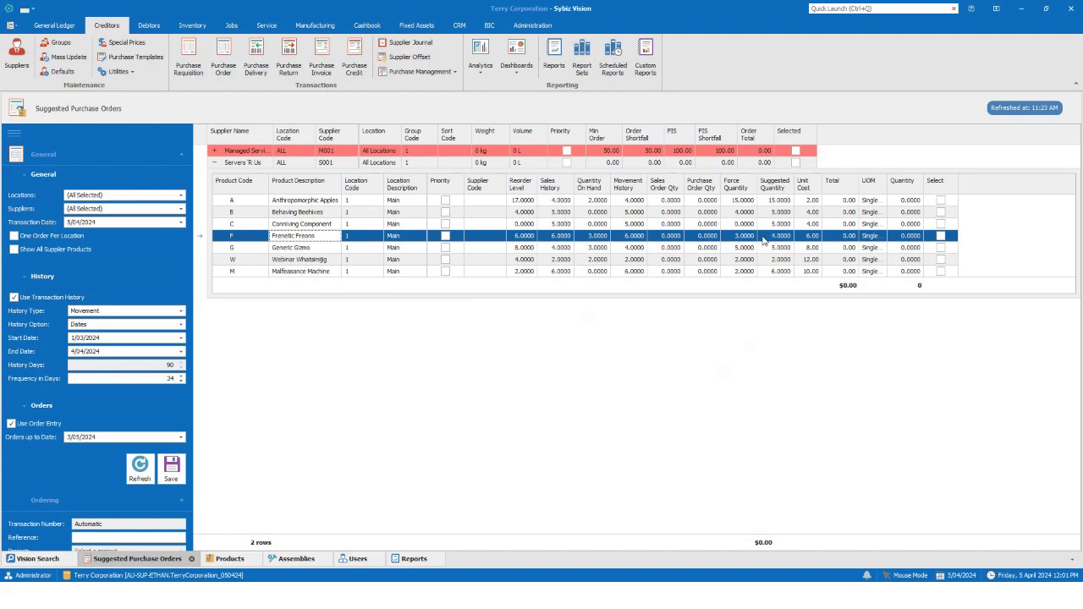
pyautogui.rightClick(715, 236)
pyautogui.click(739, 277)
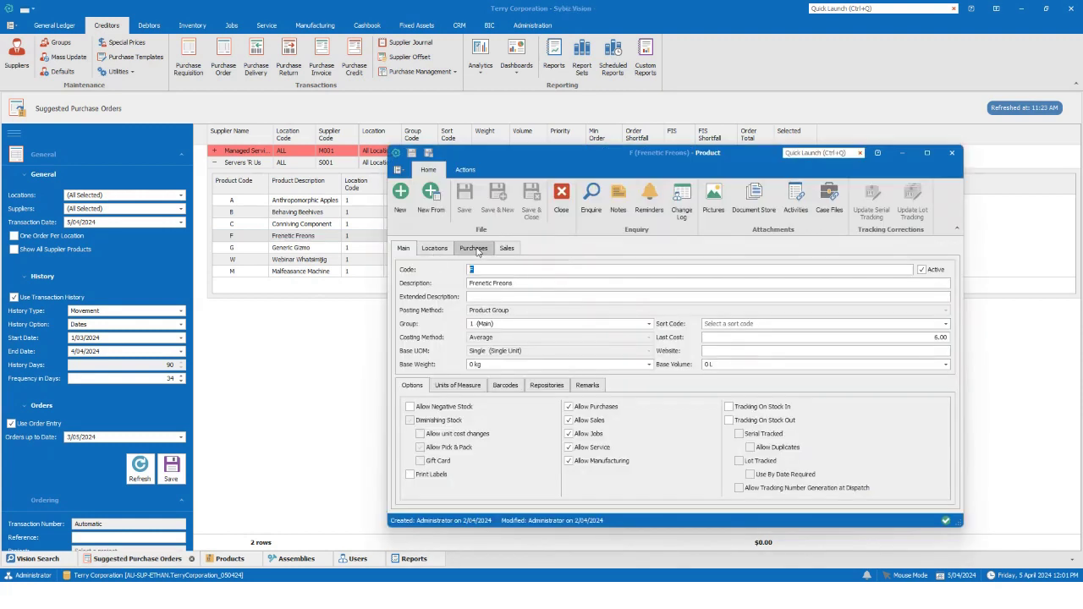
pyautogui.click(476, 249)
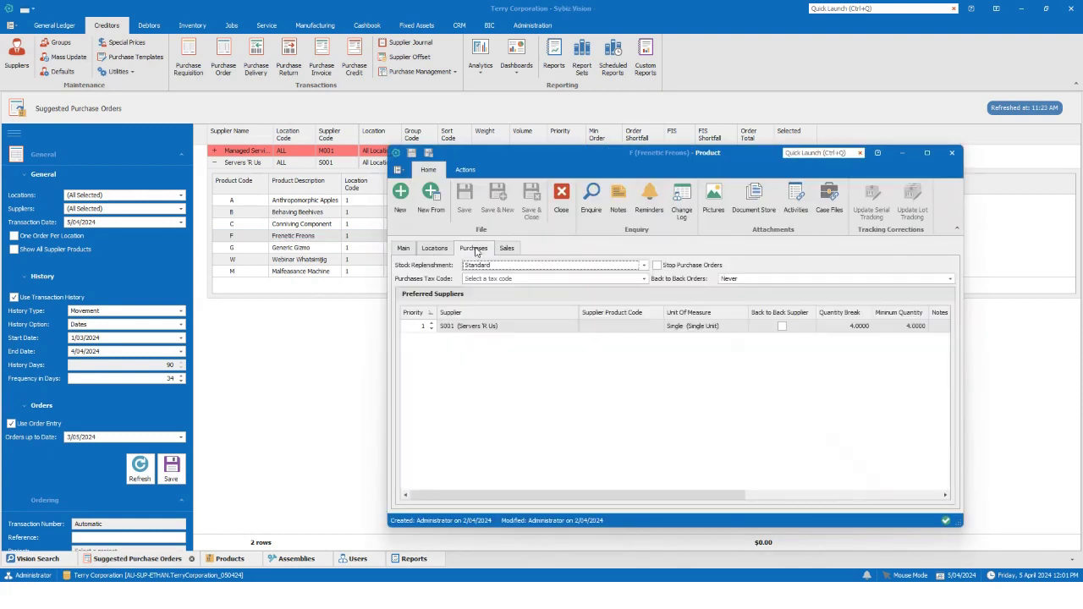
pyautogui.click(826, 327)
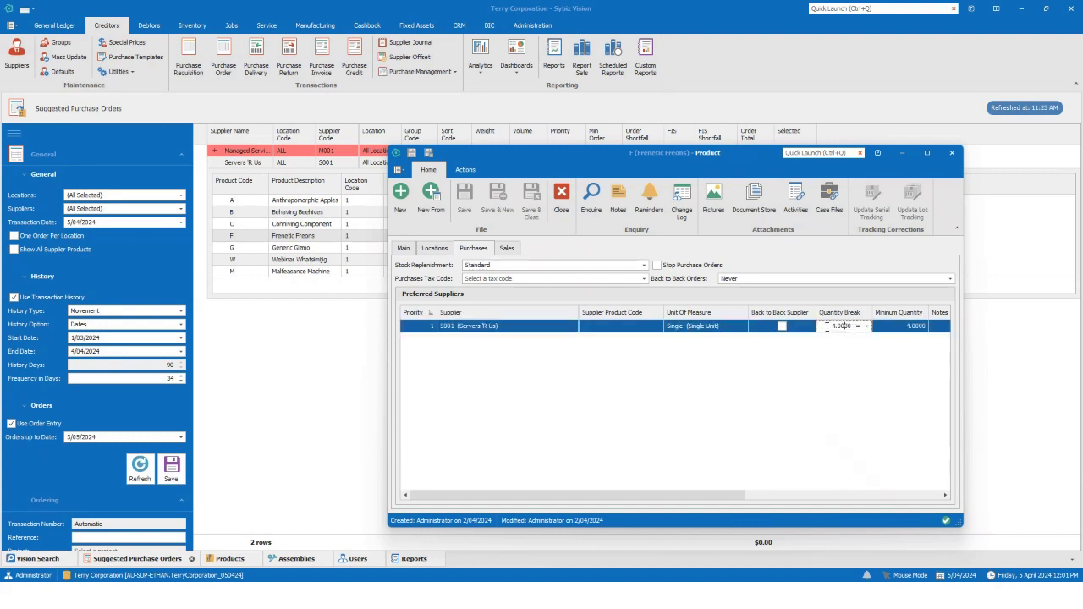
pyautogui.click(896, 328)
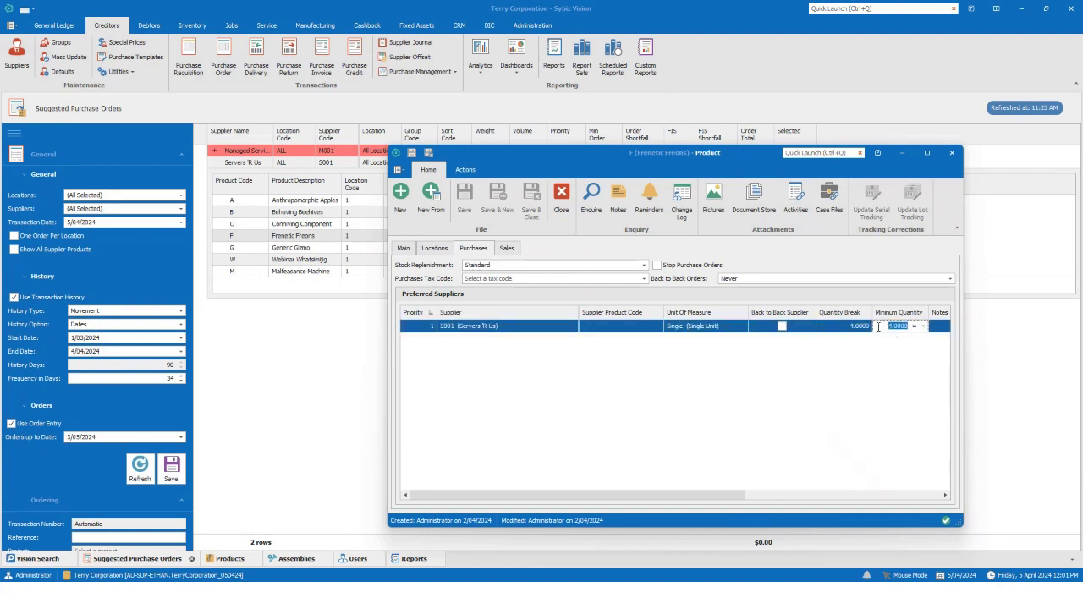
pyautogui.click(881, 329)
pyautogui.write('8')
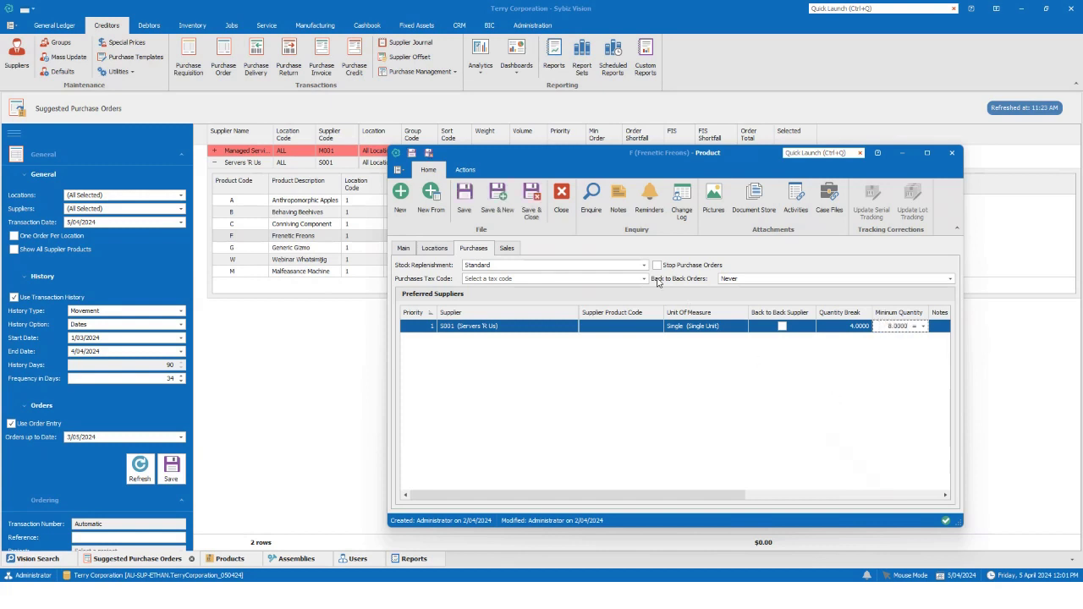
pyautogui.click(531, 214)
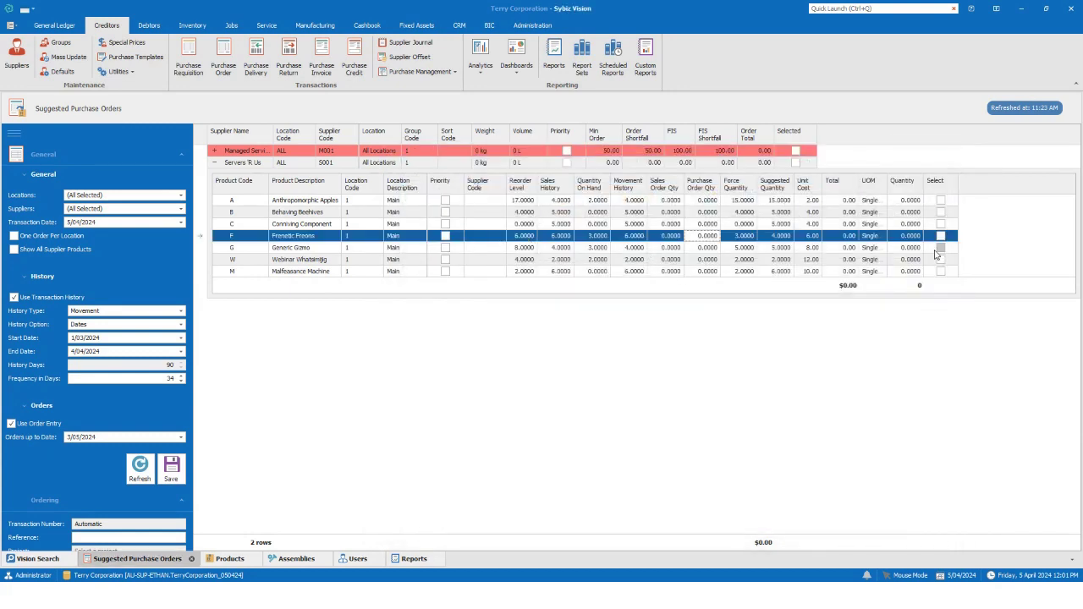
# Step: Try order quantities of 3 and 4 for Frenetic Freons under Servers R Us, and refresh the suggested purchase orders
pyautogui.click(894, 237)
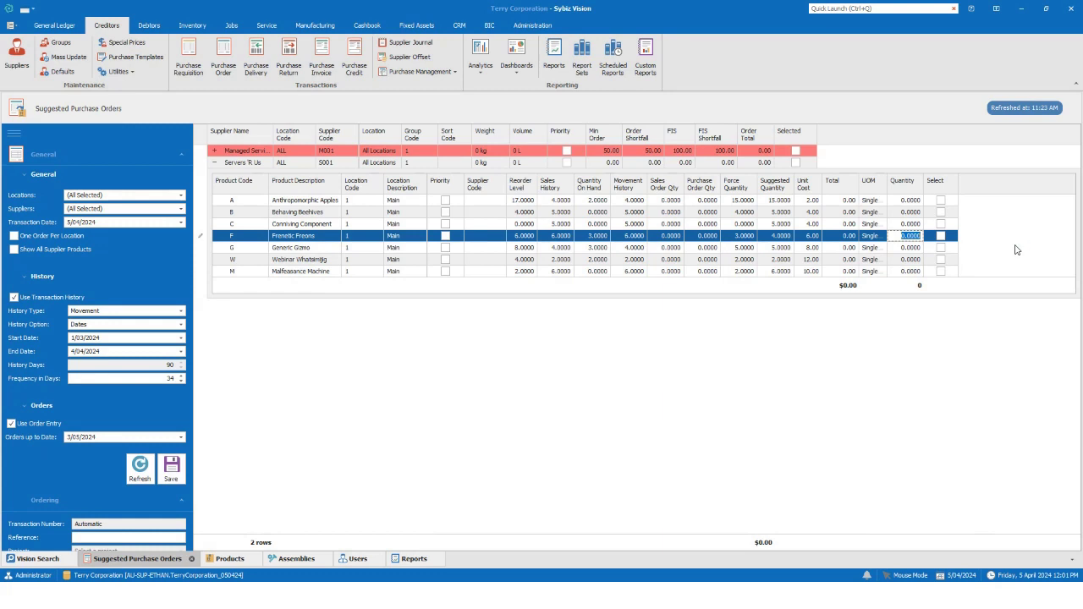
pyautogui.write('3')
pyautogui.click(910, 338)
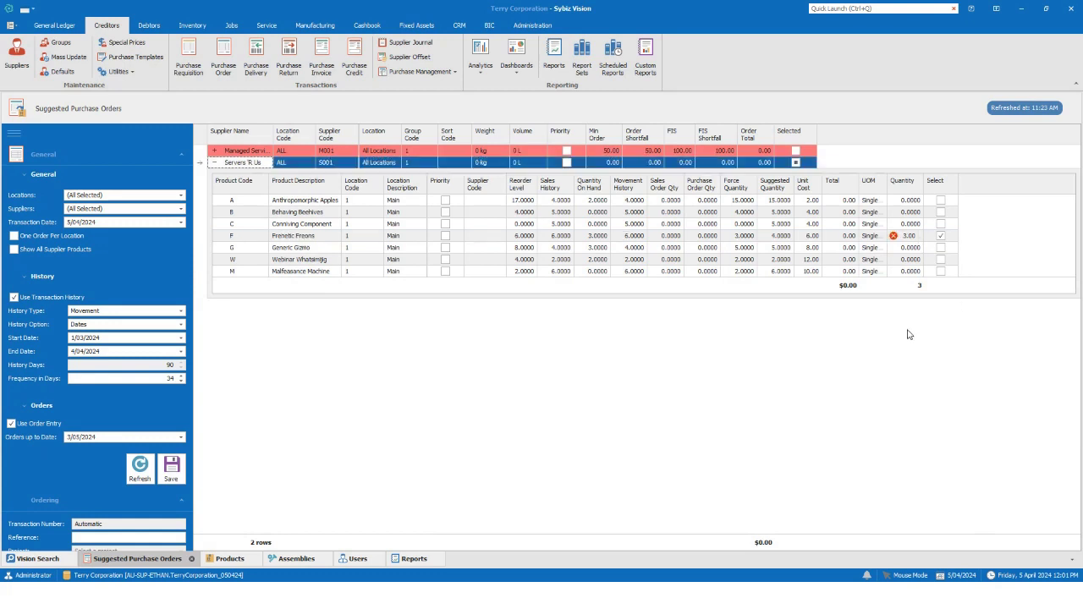
pyautogui.click(906, 236)
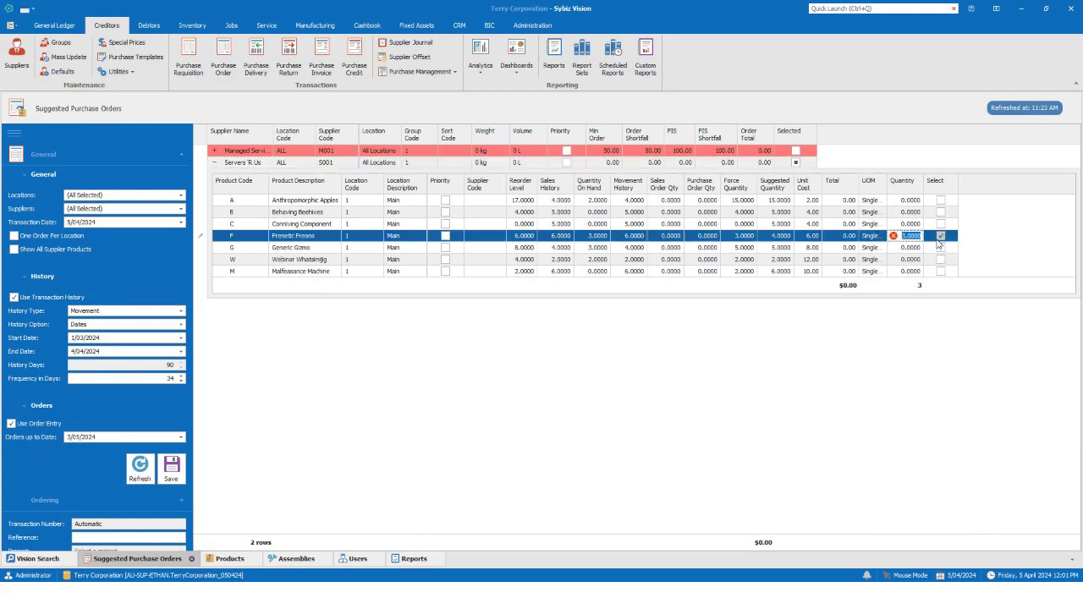
pyautogui.write('4')
pyautogui.click(829, 374)
pyautogui.click(902, 238)
pyautogui.click(139, 470)
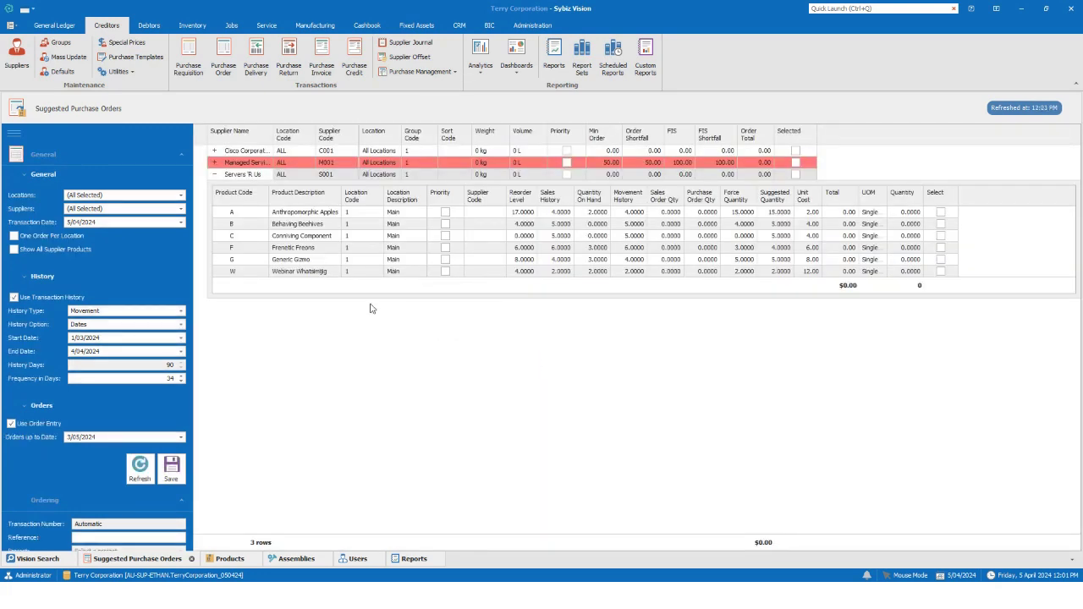
# Step: Try order quantities of 34 and 4 for Frenetic Freons in the refreshed Servers R Us list
pyautogui.click(289, 250)
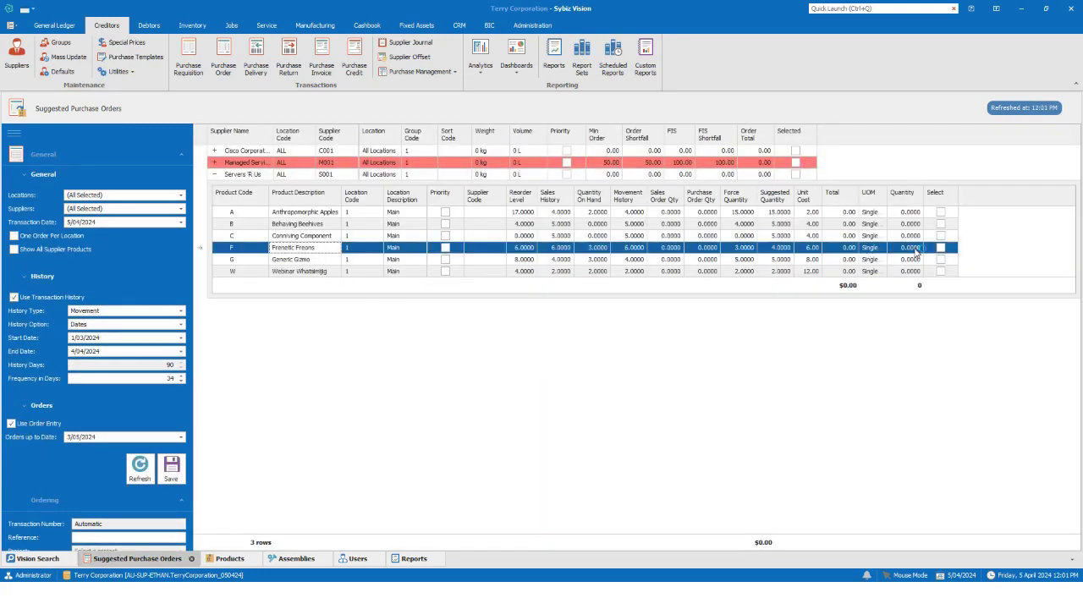
pyautogui.click(910, 247)
pyautogui.write('34')
pyautogui.click(841, 343)
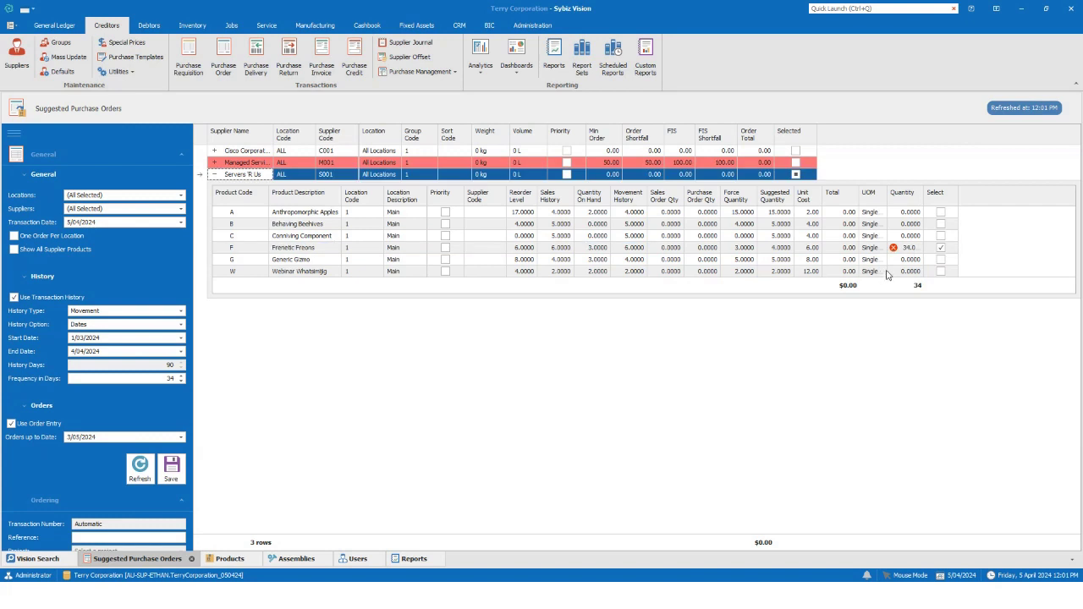
pyautogui.click(908, 248)
pyautogui.write('4')
pyautogui.click(811, 387)
# Step: Check the quantity error on Frenetic Freons and raise its order quantity to 8
pyautogui.moveTo(894, 253)
pyautogui.click(910, 249)
pyautogui.write('1')
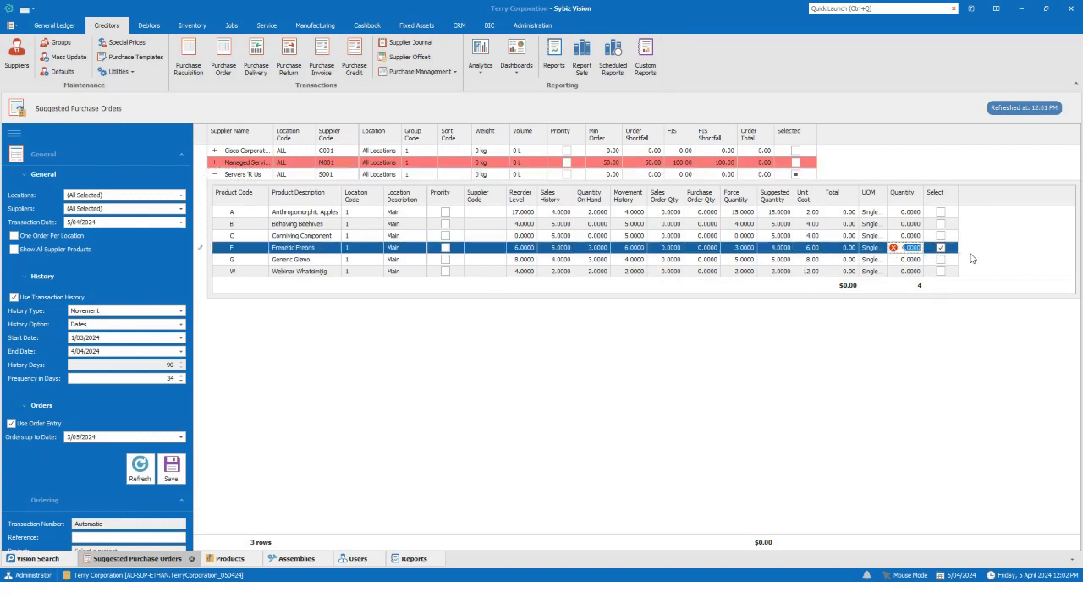
pyautogui.click(914, 290)
pyautogui.click(918, 250)
pyautogui.write('8')
pyautogui.click(914, 289)
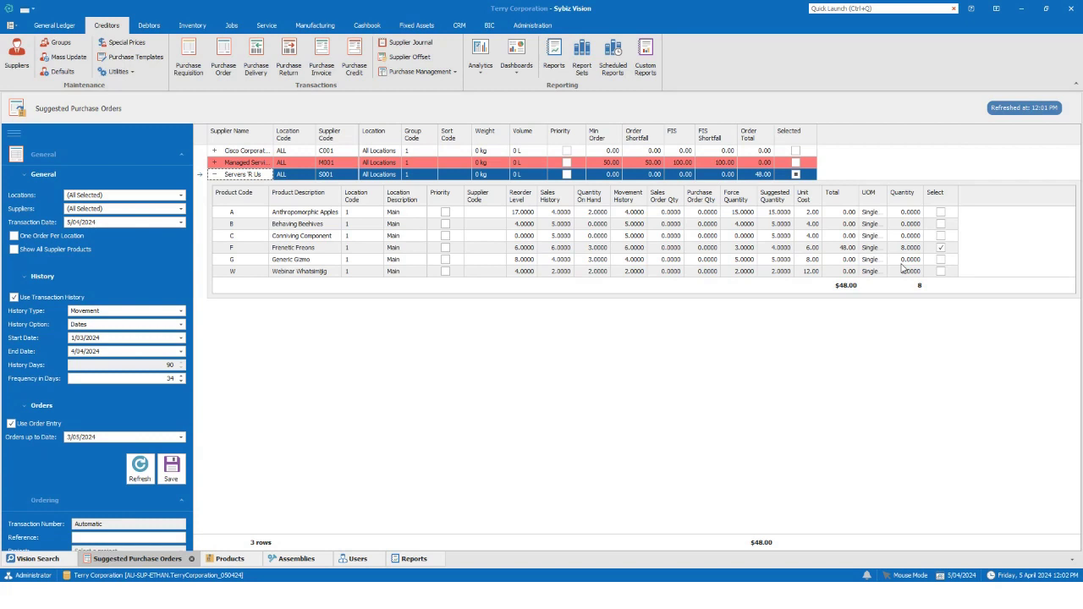
# Step: Deselect and reselect Frenetic Freons to apply its suggested quantity, examine the quantity error, and clear the entry
pyautogui.click(778, 248)
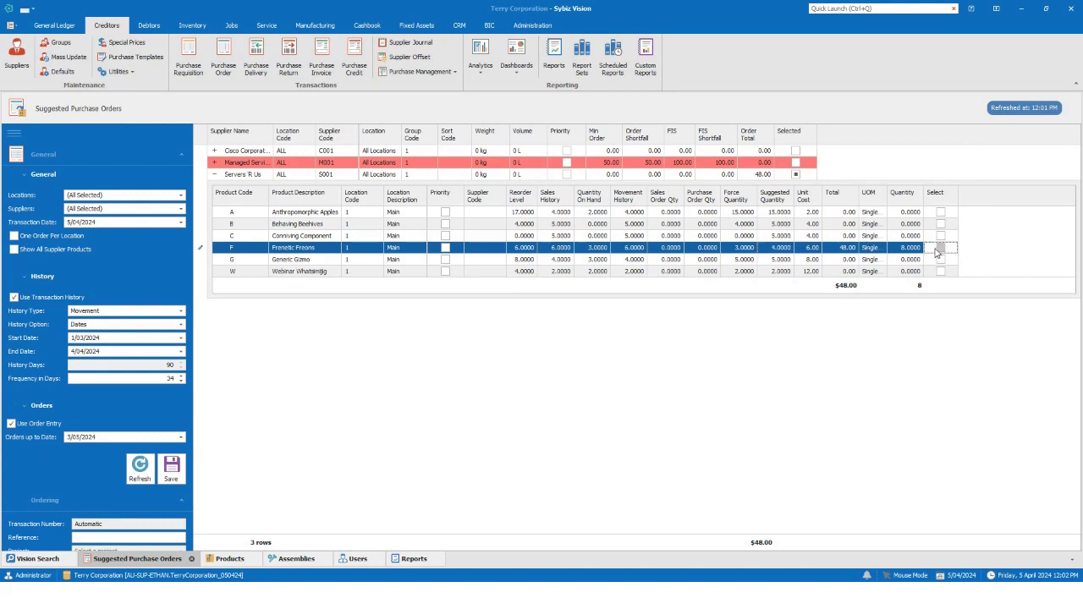
pyautogui.click(897, 343)
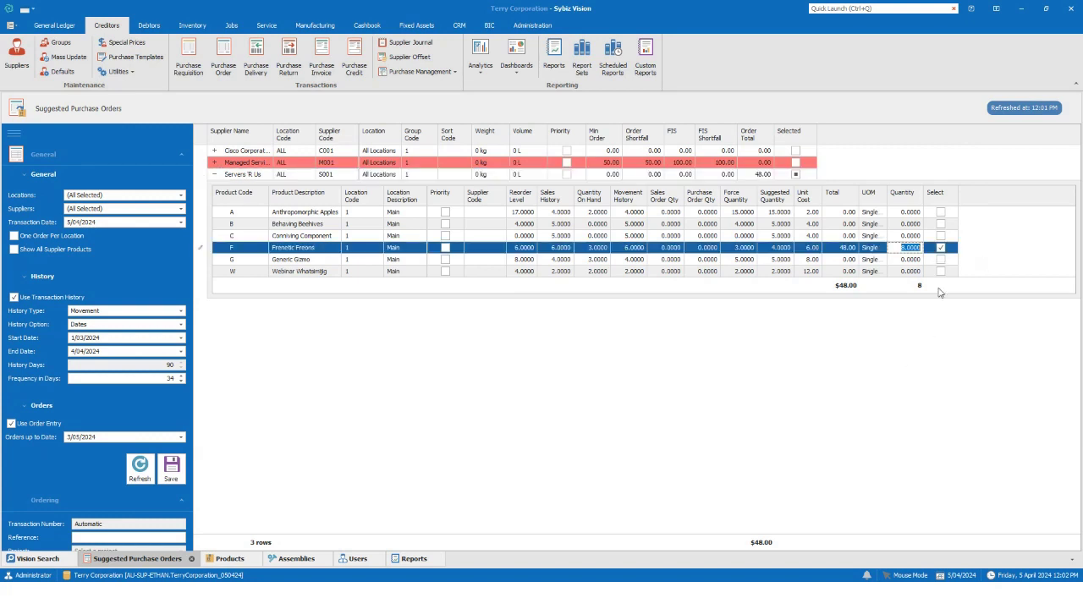
pyautogui.click(940, 247)
pyautogui.click(944, 337)
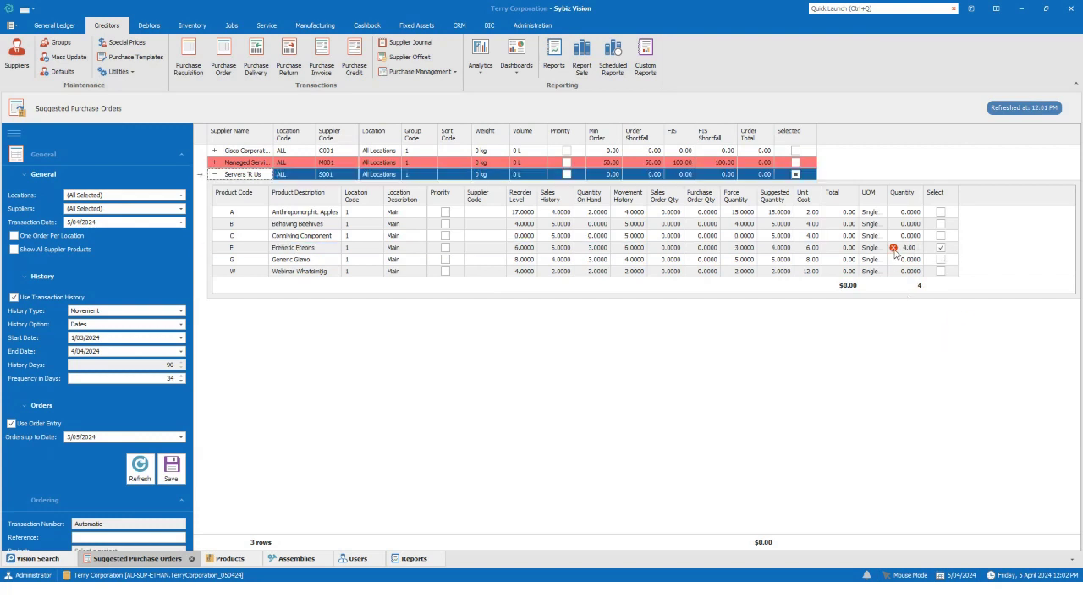
pyautogui.moveTo(895, 252)
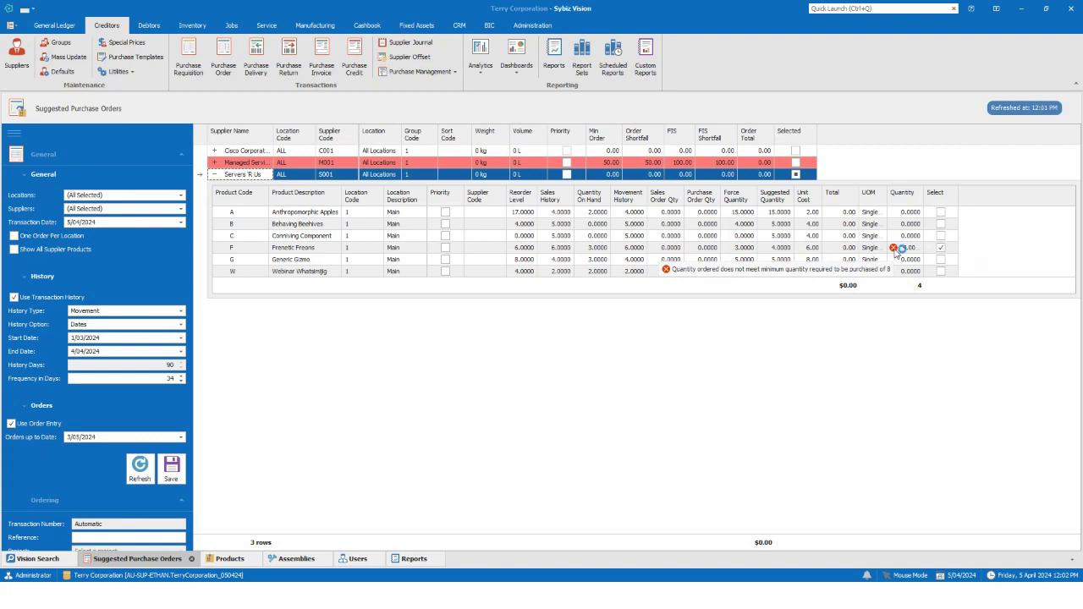
pyautogui.press('Escape')
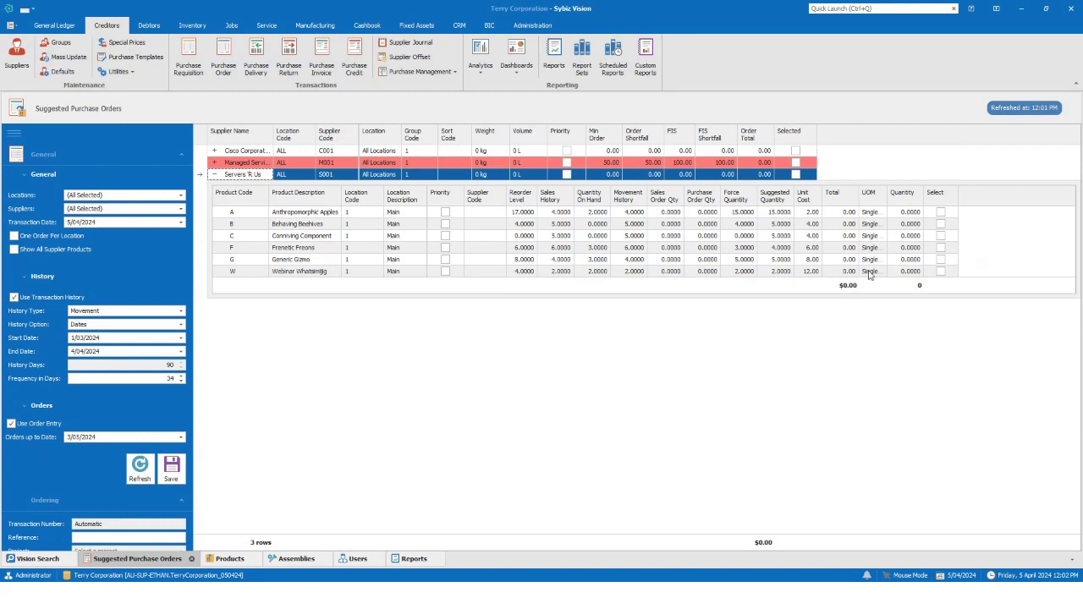
# Step: Enter 8 as the Frenetic Freons order quantity again and deselect the product
pyautogui.click(895, 248)
pyautogui.write('8')
pyautogui.press('Return')
pyautogui.click(940, 248)
# Step: Expand Cisco Corporation's products and move Malfeasance Machine to supplier S001, Servers R Us
pyautogui.click(215, 151)
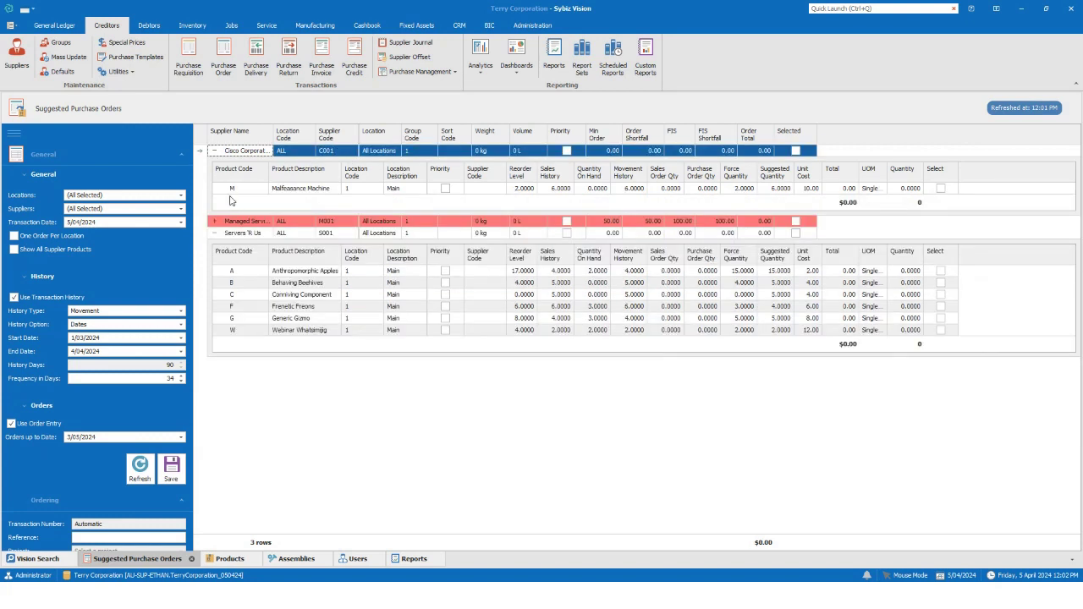
pyautogui.rightClick(324, 195)
pyautogui.click(355, 216)
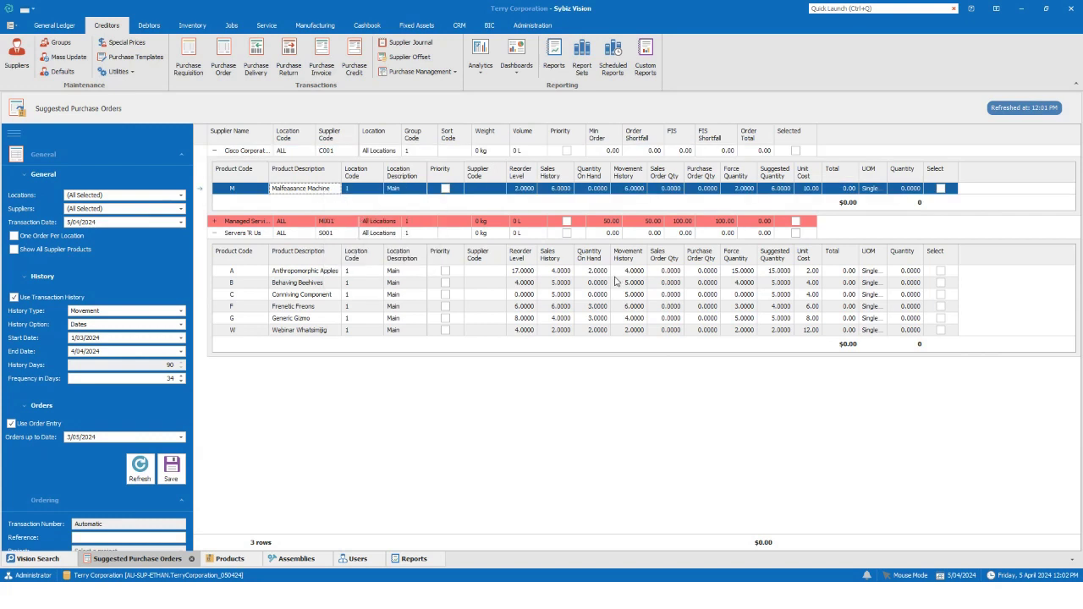
pyautogui.click(598, 286)
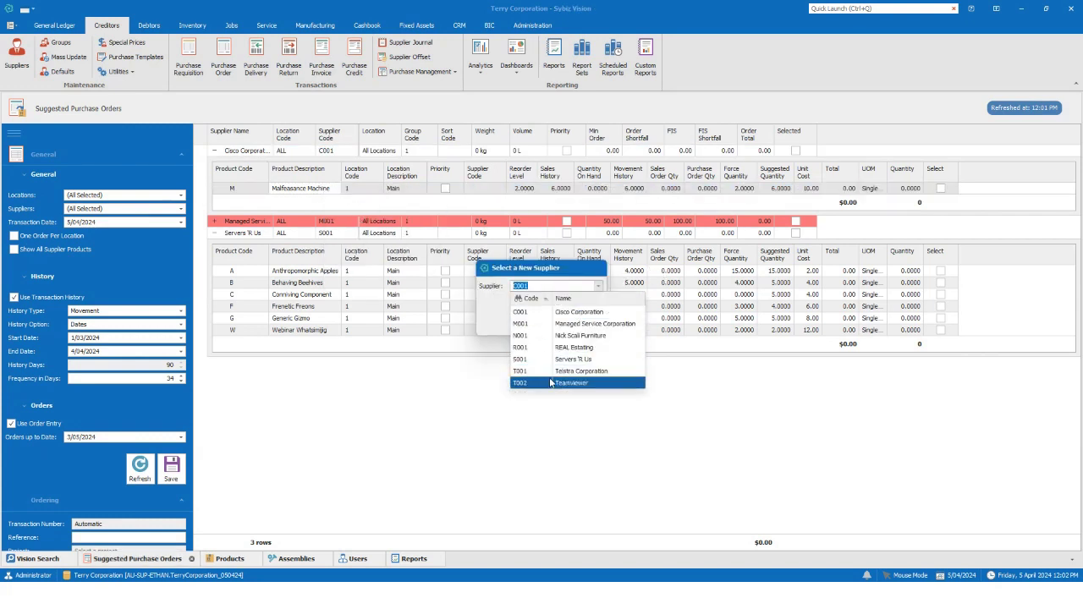
pyautogui.click(552, 360)
pyautogui.click(532, 330)
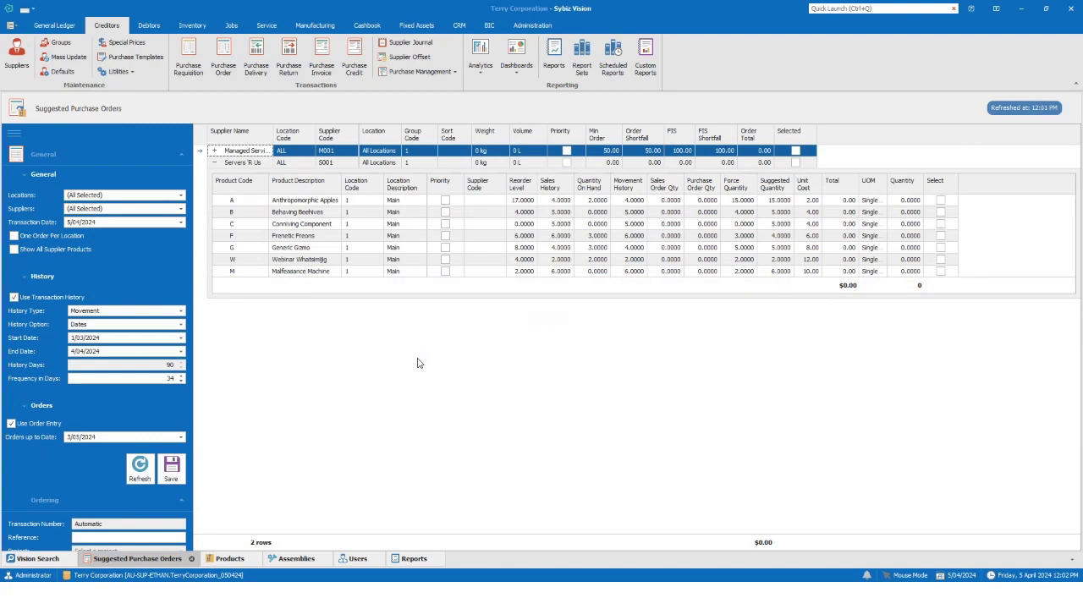
pyautogui.click(322, 225)
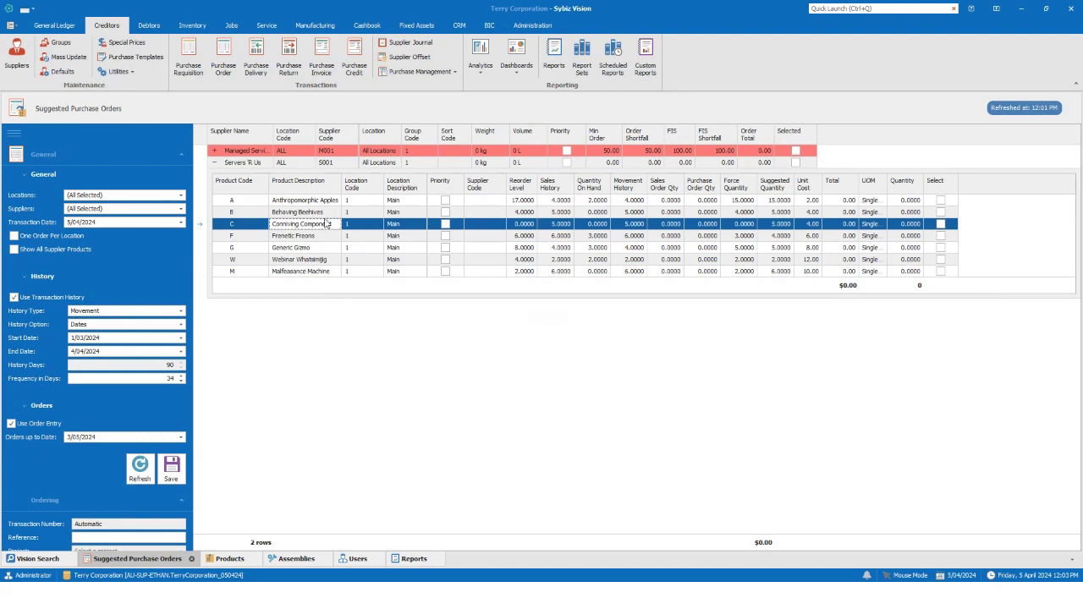
pyautogui.rightClick(328, 223)
pyautogui.click(350, 293)
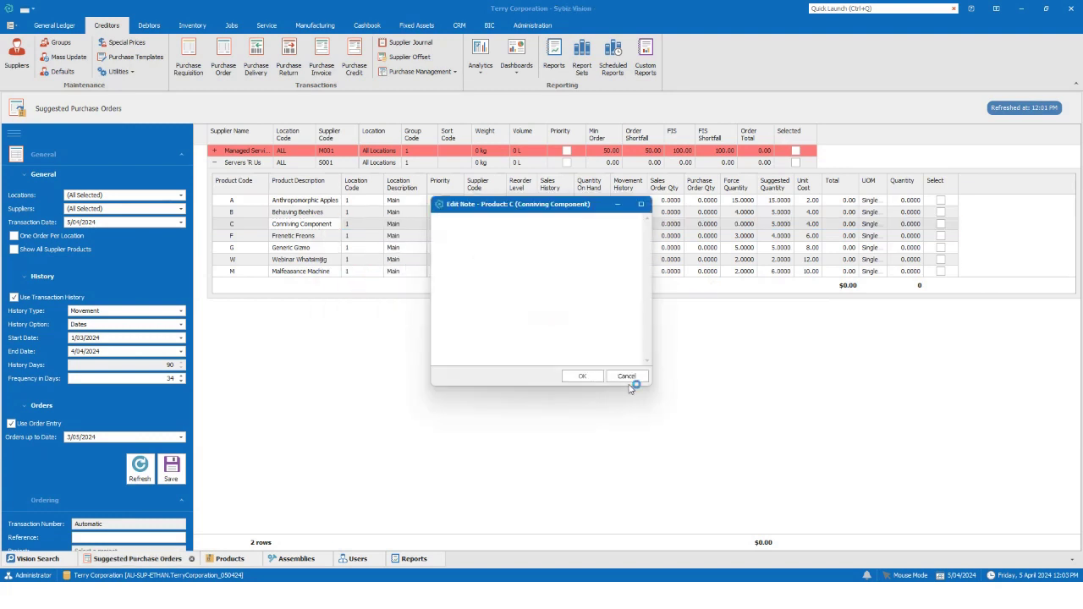
pyautogui.click(635, 379)
# Step: Open the product enquiry for Conniving Component and review its invoices and credits, and its deliveries and returns
pyautogui.rightClick(337, 222)
pyautogui.click(357, 280)
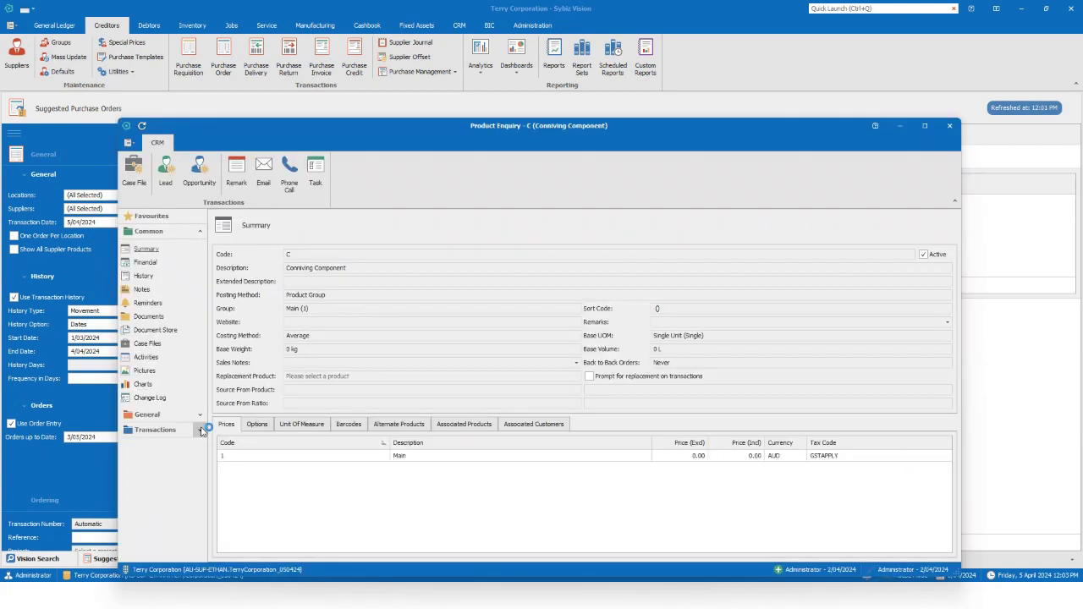
pyautogui.click(152, 490)
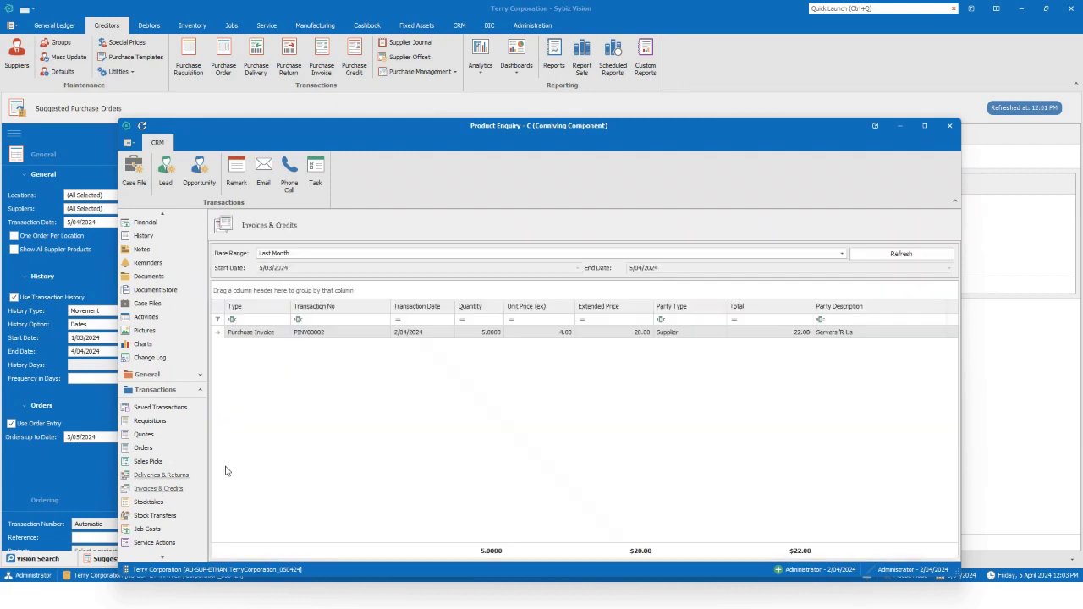
pyautogui.click(183, 476)
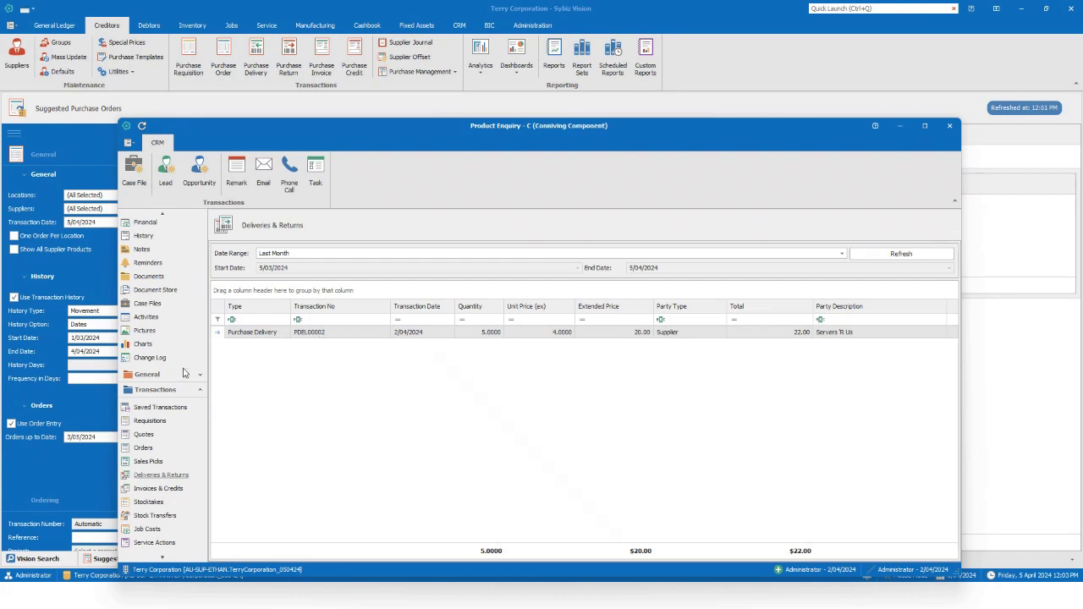
# Step: Check which assembled product uses Conniving Component in the enquiry's assembly information, and close the enquiry
pyautogui.scroll(2, 191, 354)
pyautogui.click(201, 424)
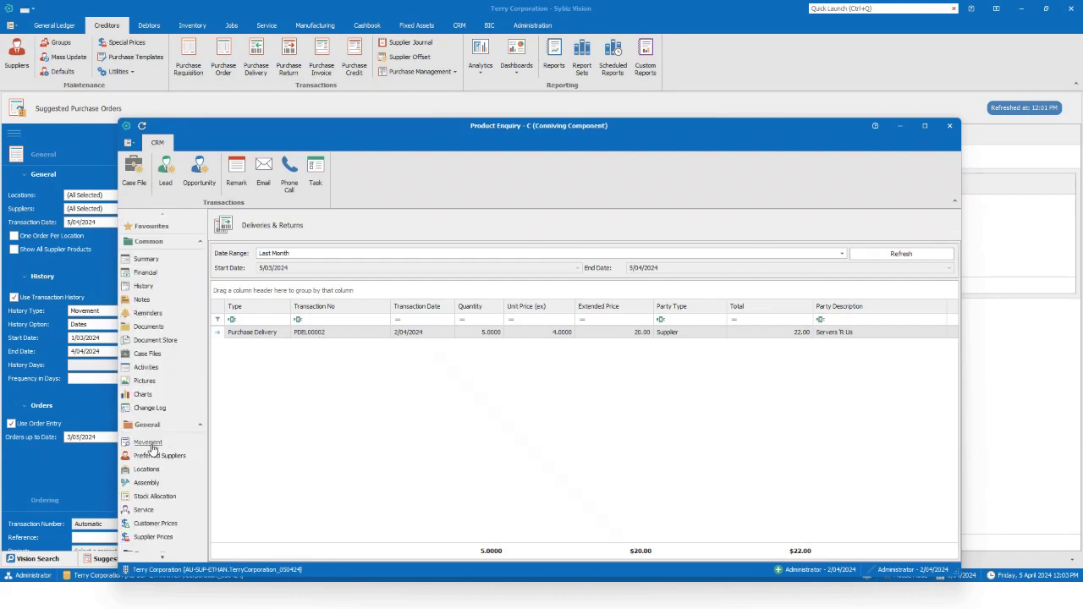
pyautogui.click(149, 483)
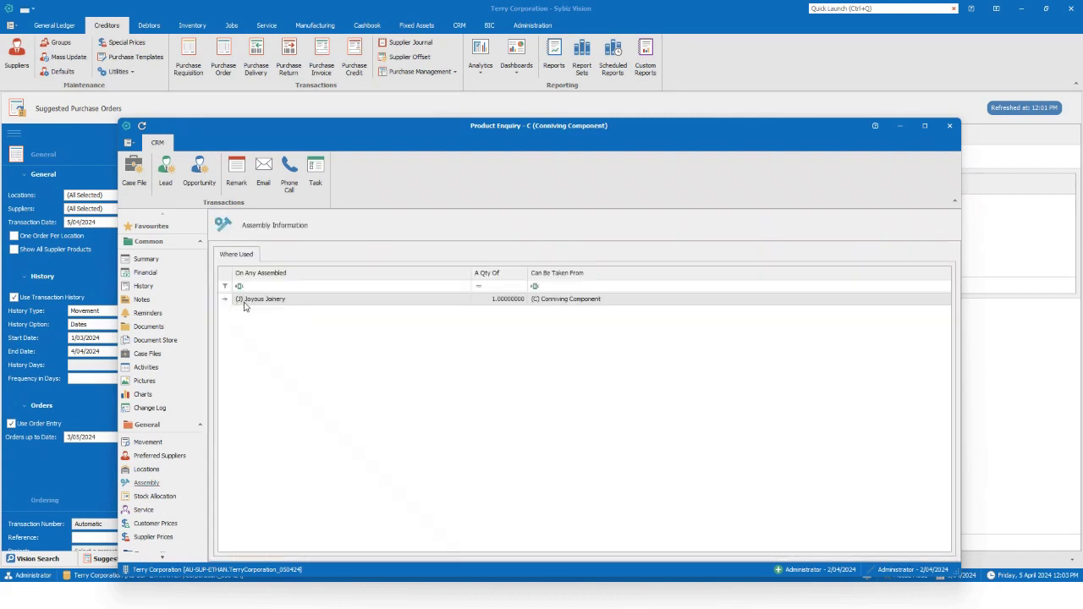
pyautogui.click(300, 299)
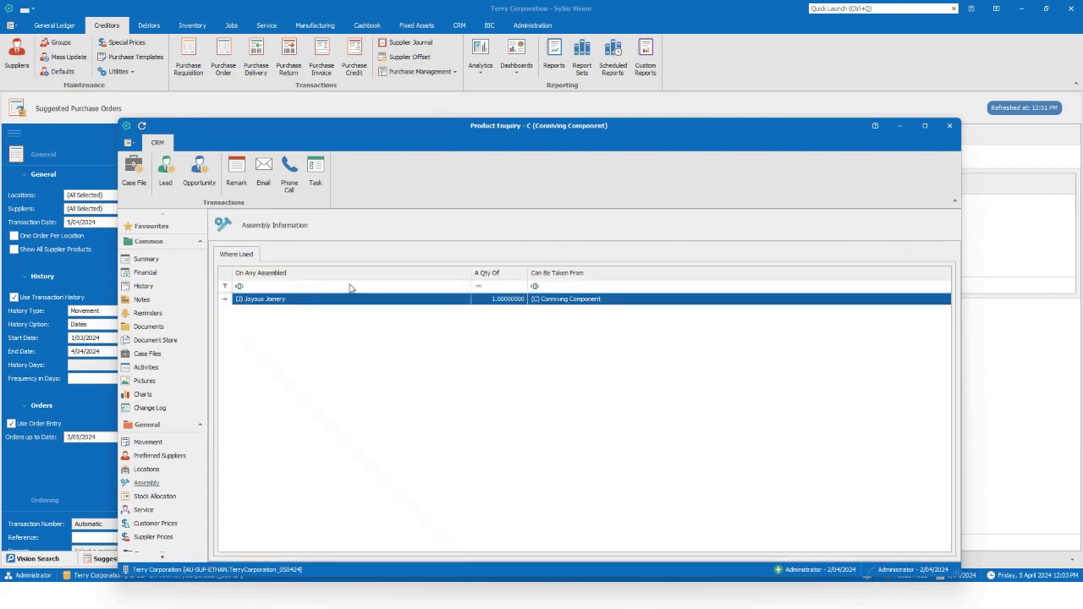
pyautogui.click(942, 127)
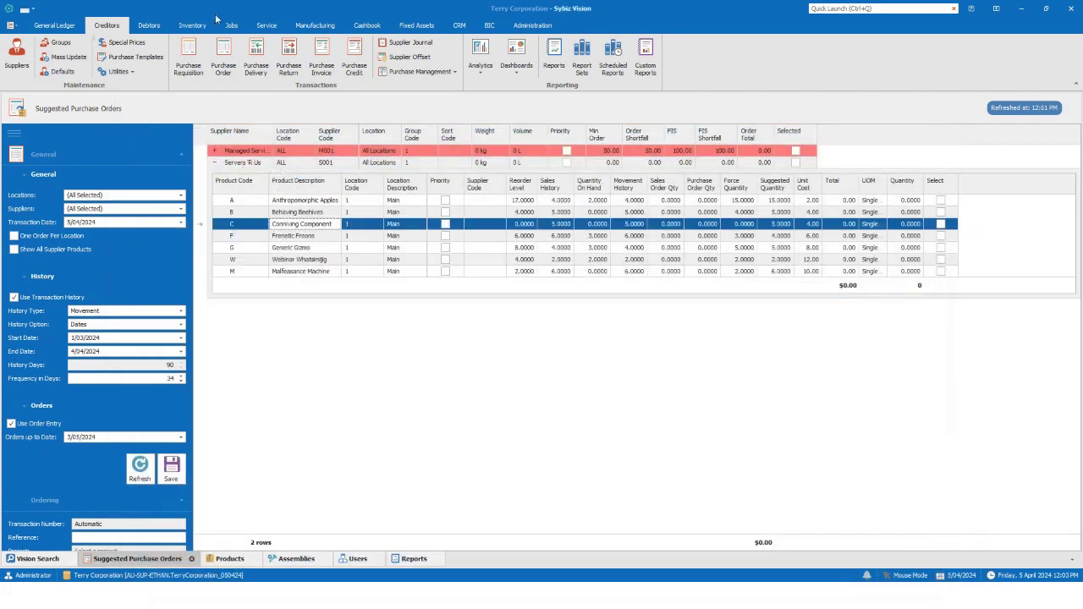
# Step: Open the enquiry for product J (Joyous Joinery) from the inventory product list and show its transaction history
pyautogui.click(192, 24)
pyautogui.click(28, 70)
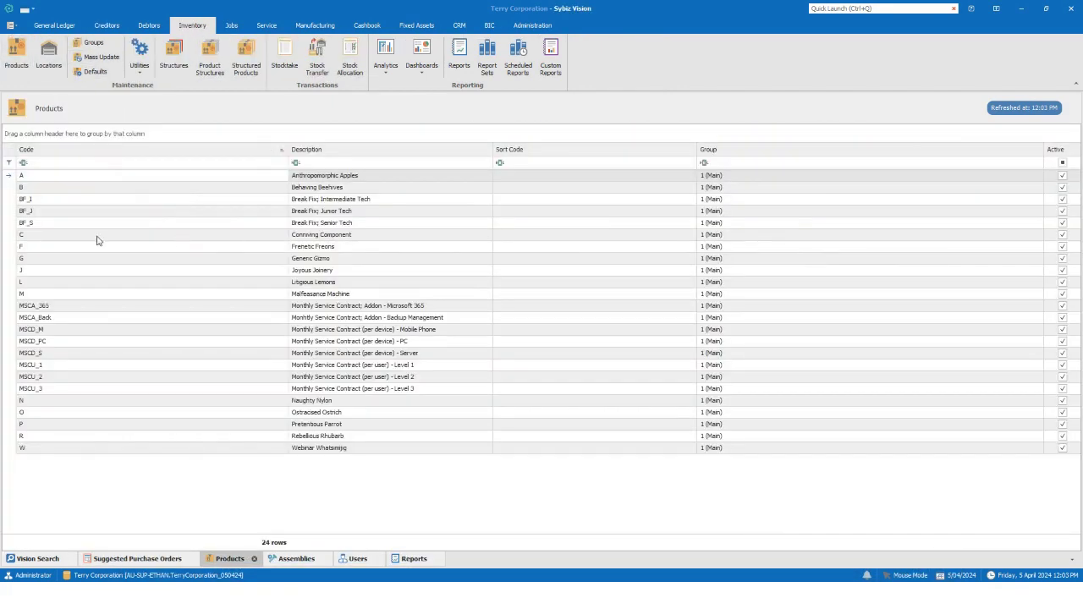
pyautogui.click(79, 275)
pyautogui.doubleClick(79, 275)
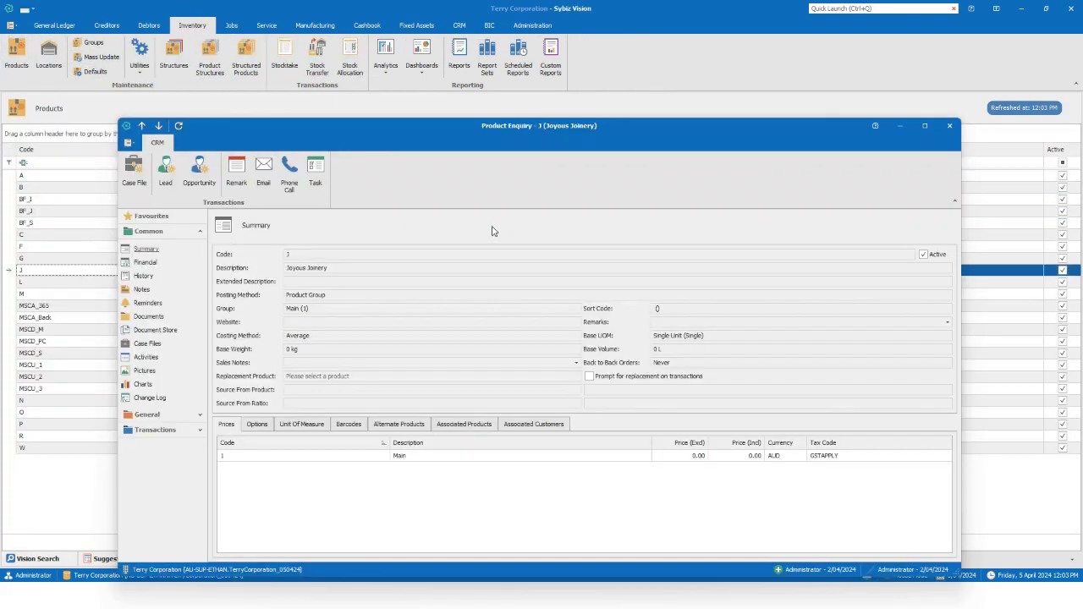
pyautogui.click(143, 275)
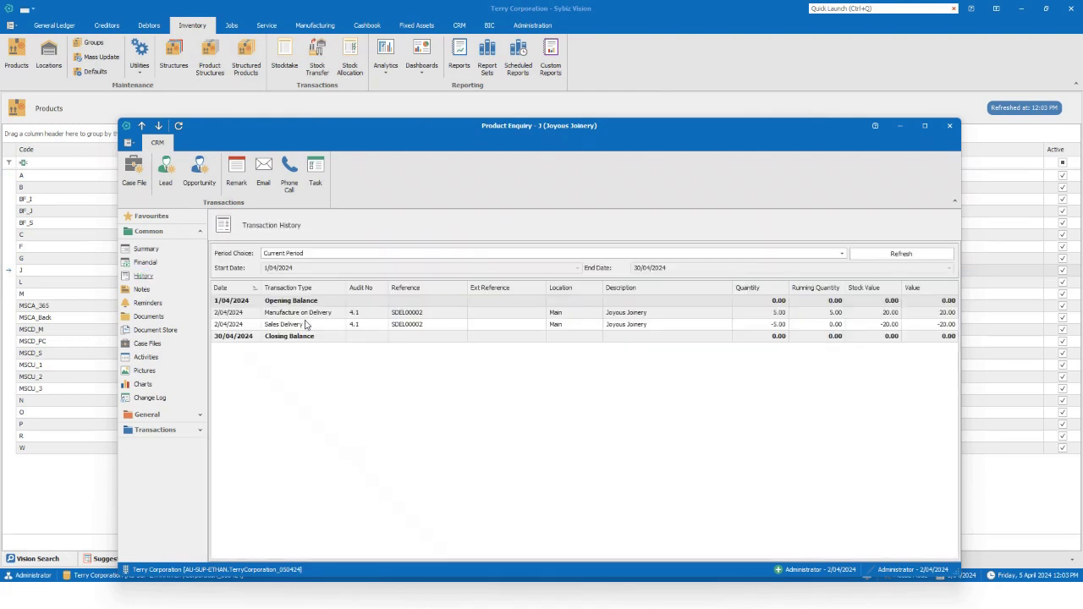
# Step: Examine Joyous Joinery's manufacture on delivery and sales delivery entries, and close the enquiry
pyautogui.click(306, 324)
pyautogui.click(292, 315)
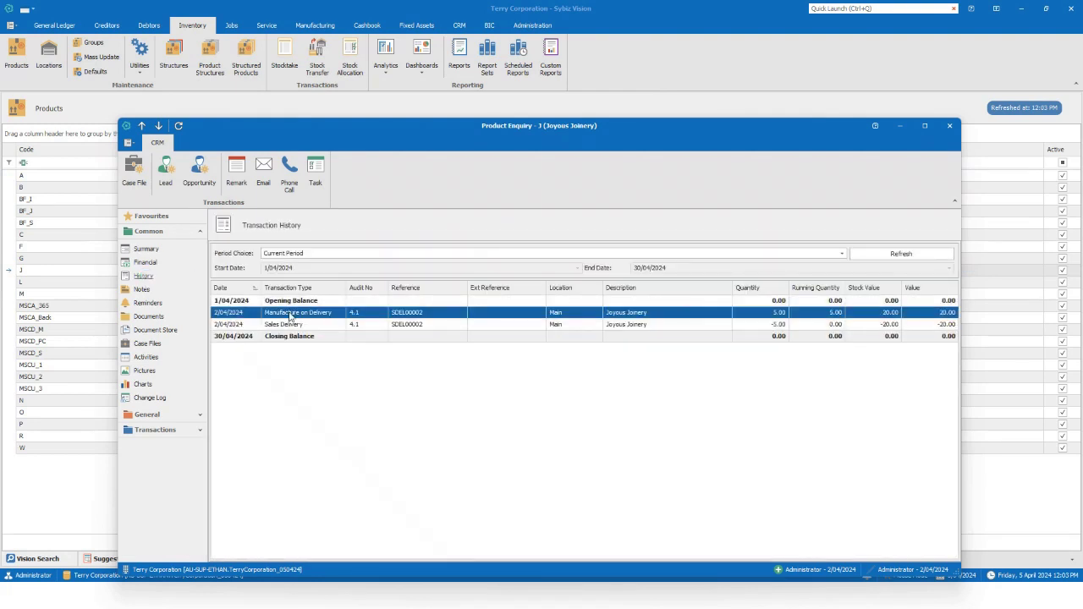
pyautogui.click(307, 327)
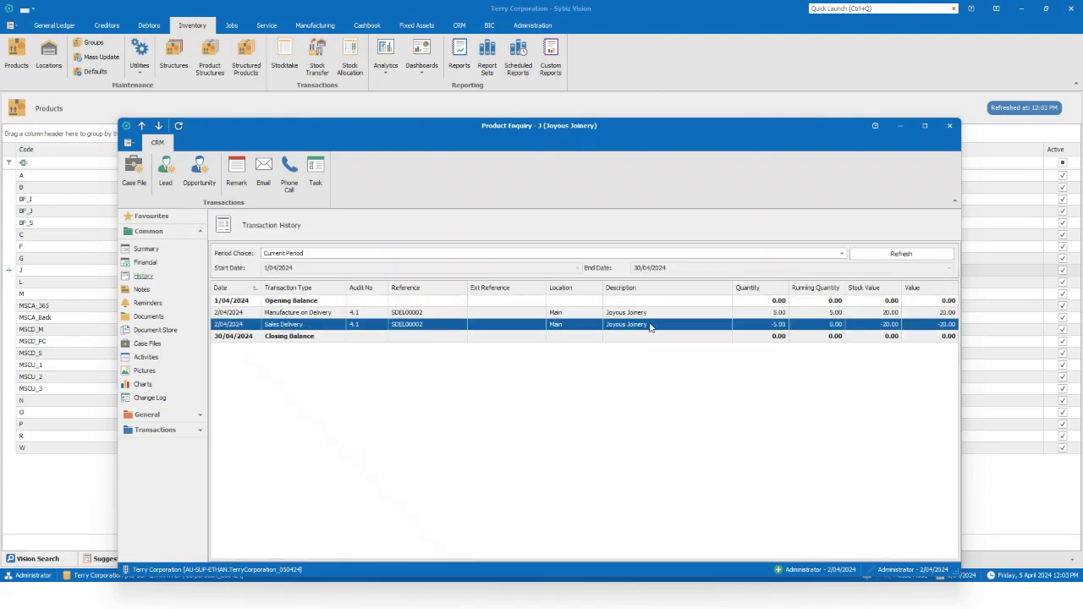
pyautogui.click(947, 127)
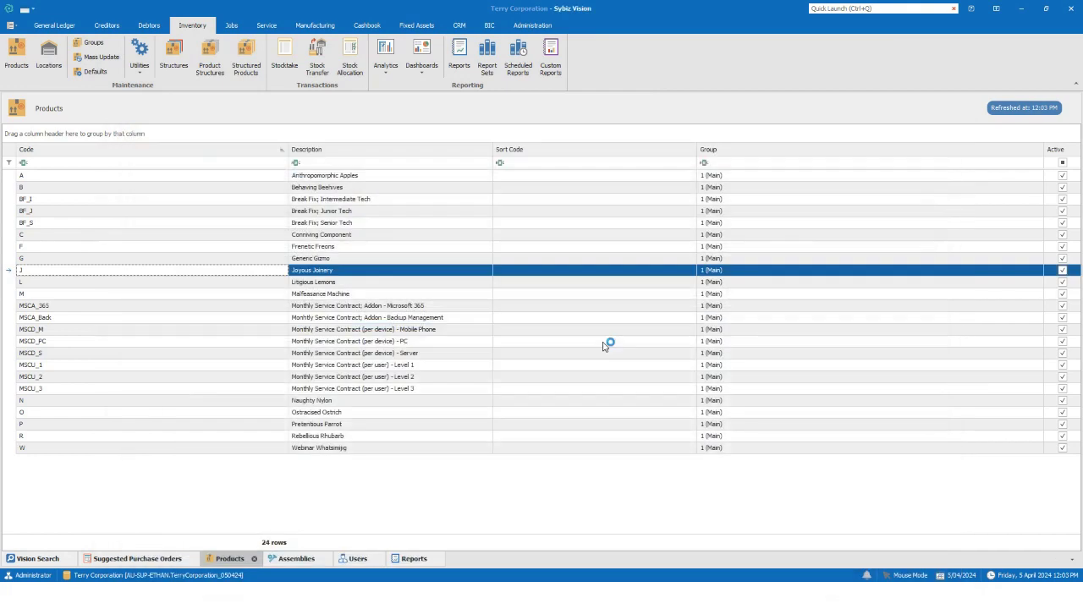
# Step: Return to the suggested purchase orders and select the Conniving Component line under supplier Servers 'R Us
pyautogui.click(163, 560)
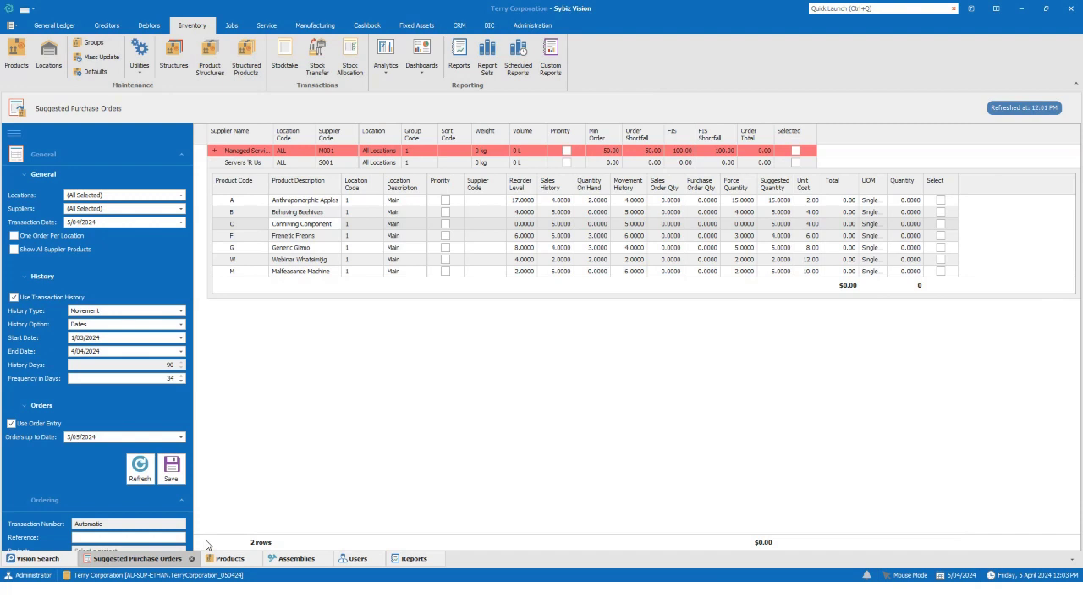
pyautogui.click(308, 225)
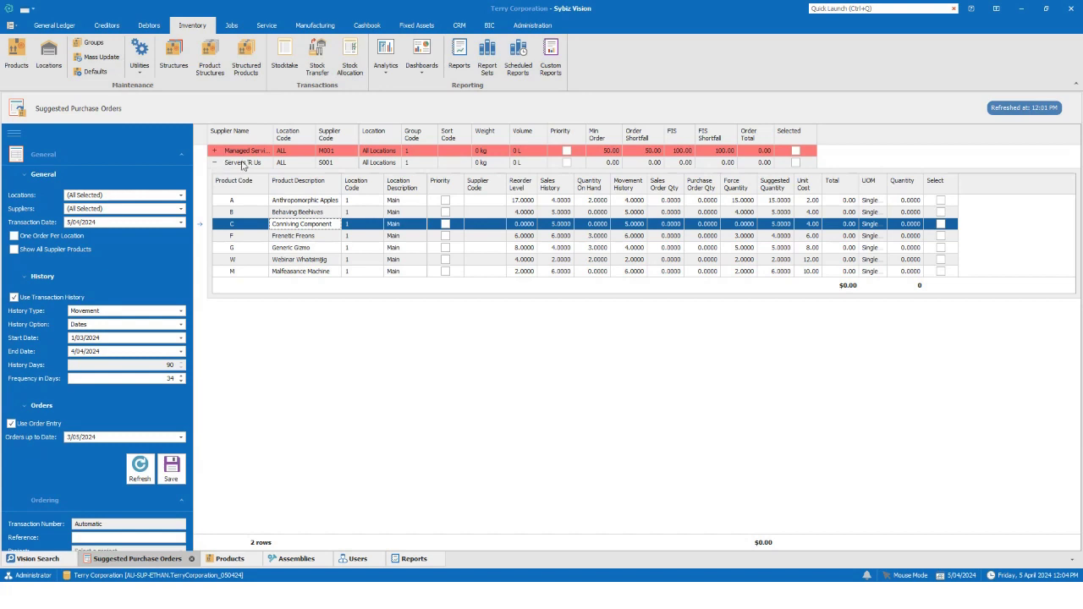
pyautogui.rightClick(245, 164)
pyautogui.click(330, 204)
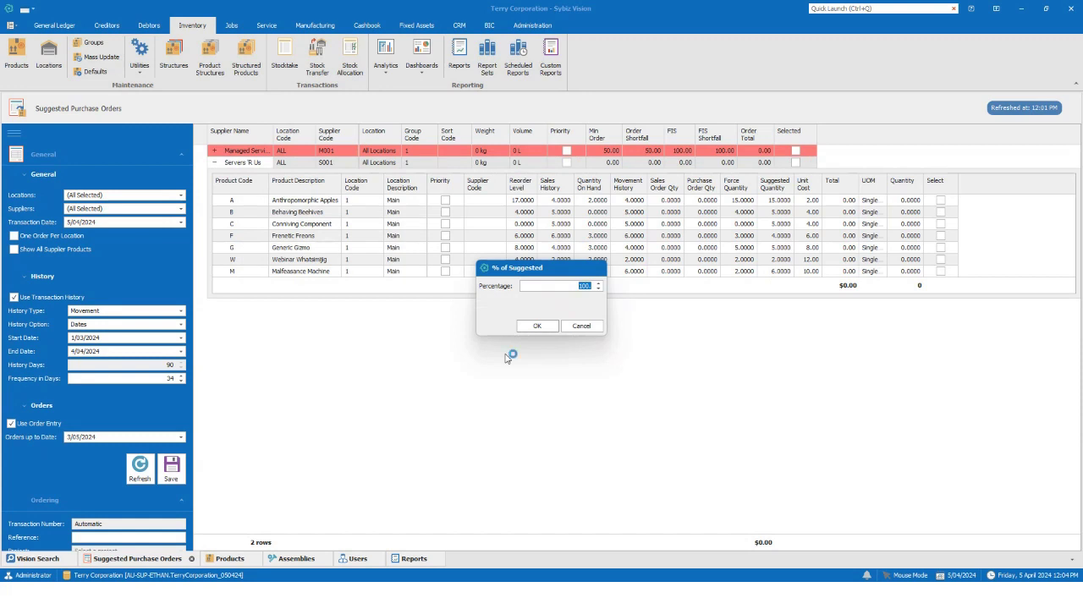
pyautogui.click(581, 325)
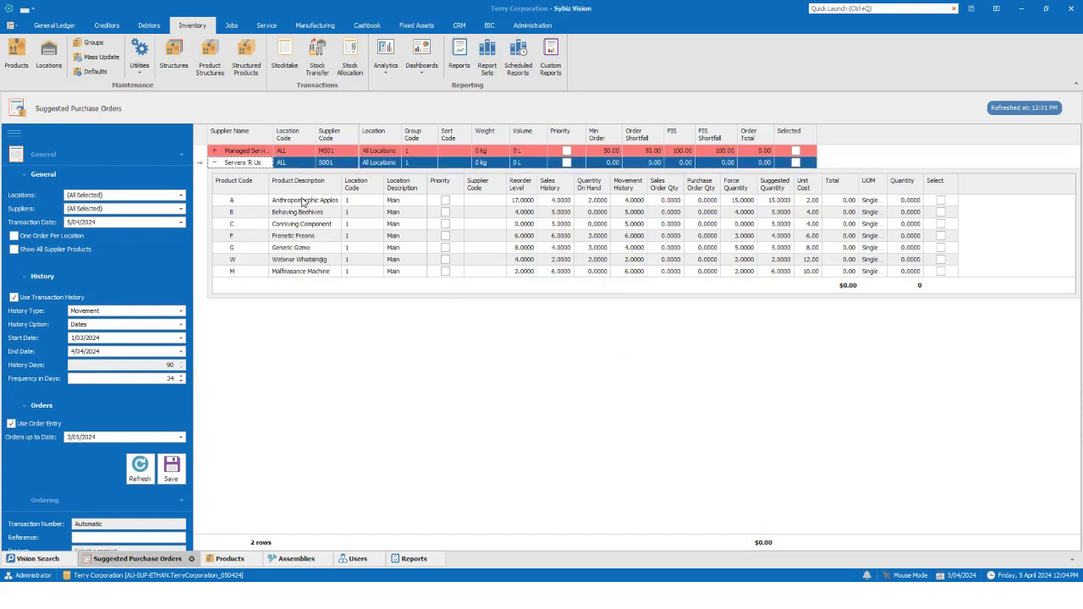
# Step: Set the order quantities for supplier Servers 'R Us to 50% of the suggested quantities
pyautogui.rightClick(266, 168)
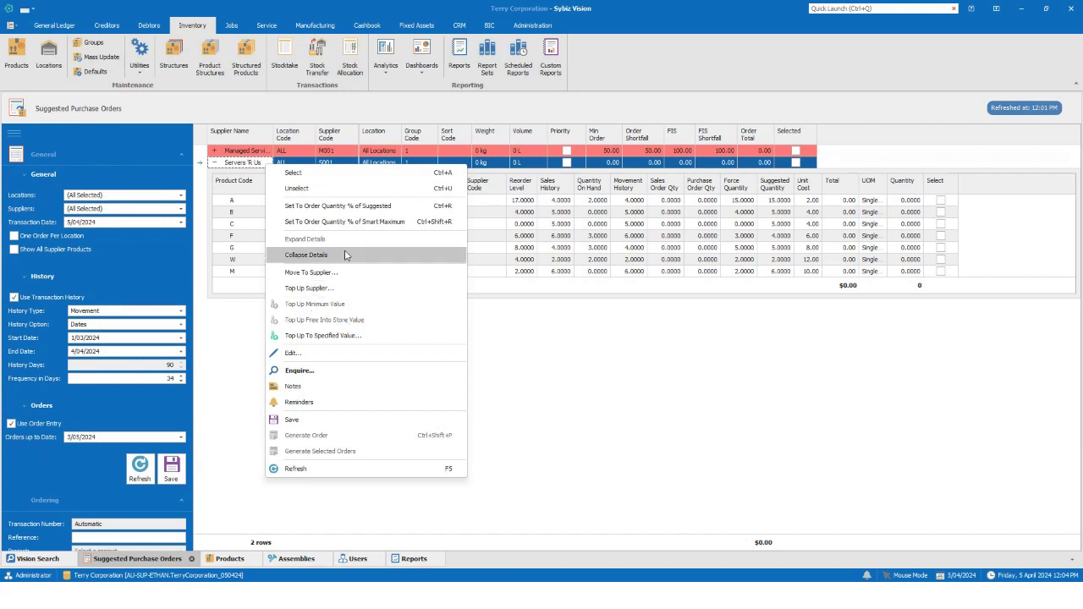
pyautogui.click(366, 212)
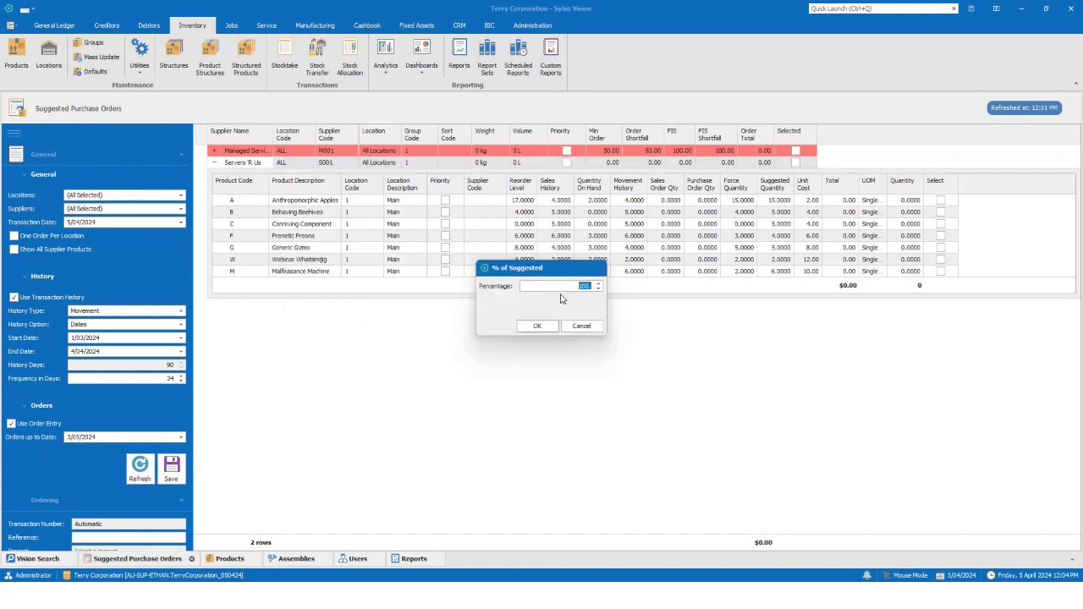
pyautogui.write('50.')
pyautogui.click(544, 328)
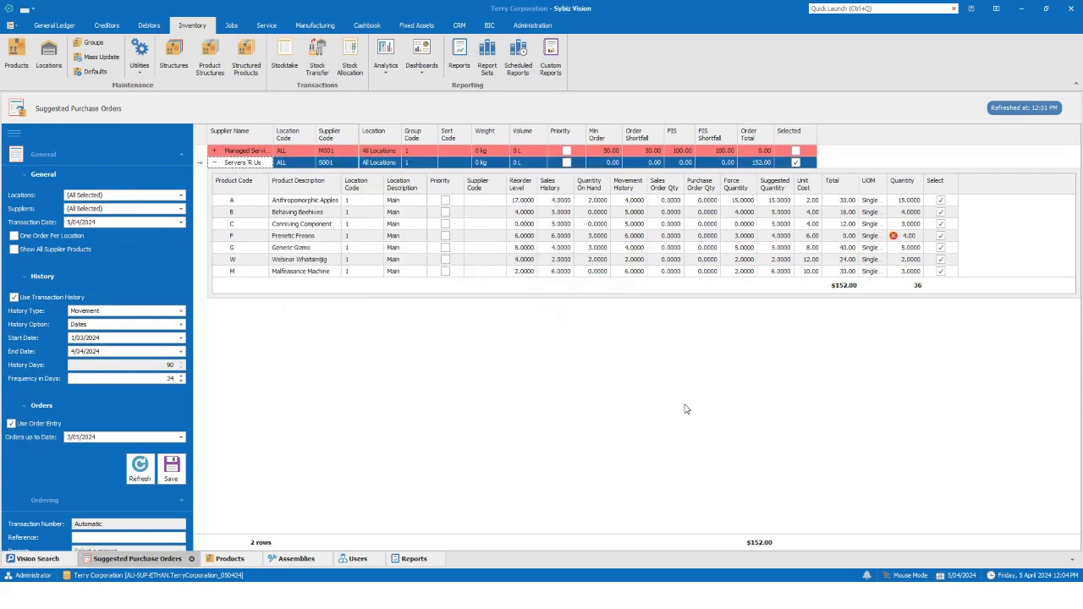
# Step: Compare the force, suggested and order quantities of Anthropomorphic Apples, Behaving Beehives and Conniving Component
pyautogui.click(313, 203)
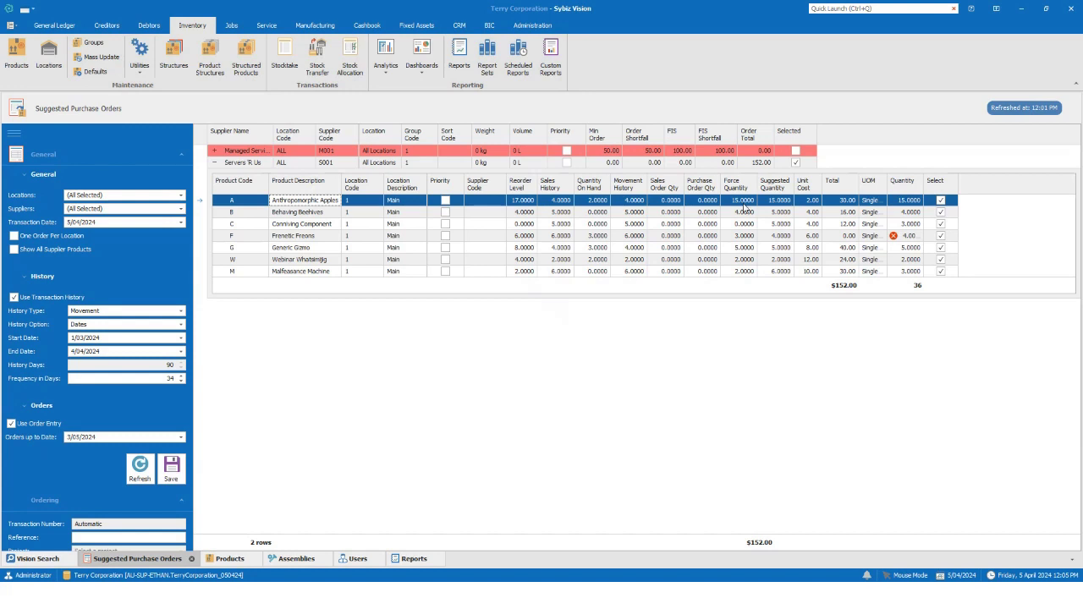
pyautogui.click(764, 214)
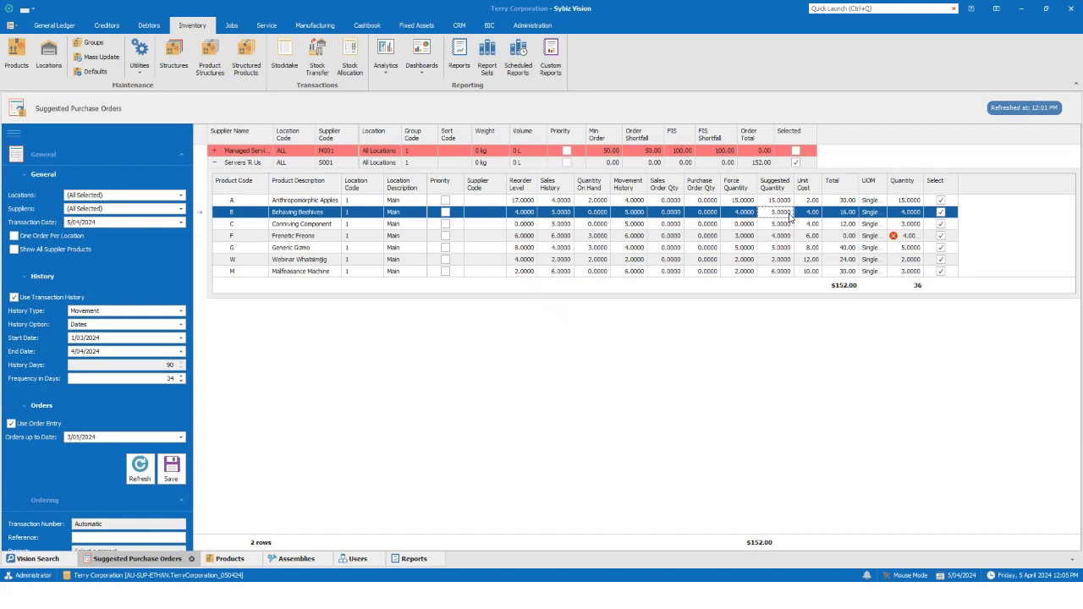
pyautogui.click(899, 211)
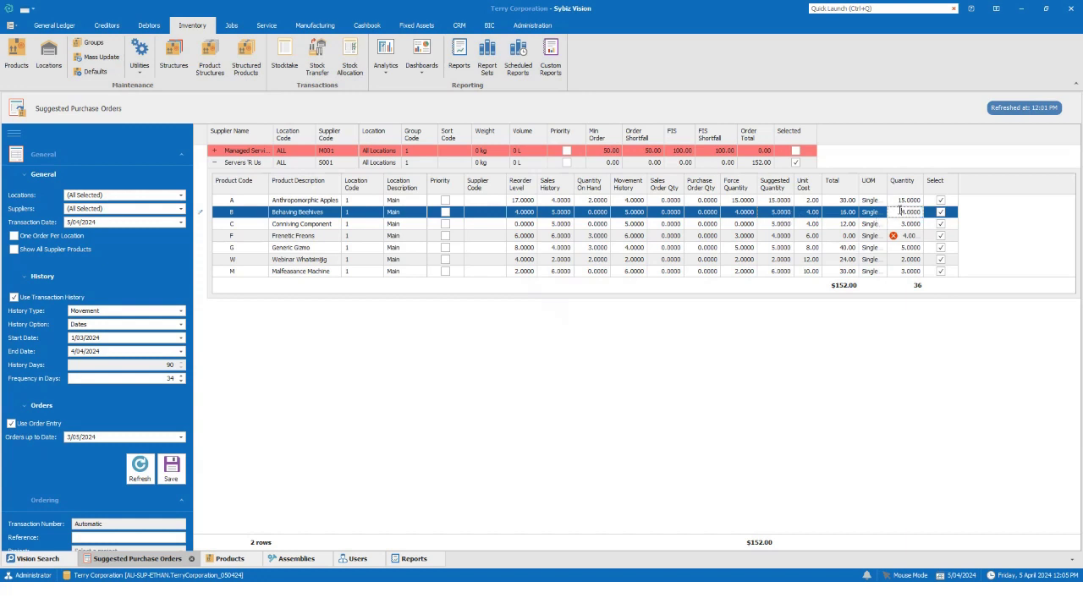
pyautogui.click(743, 224)
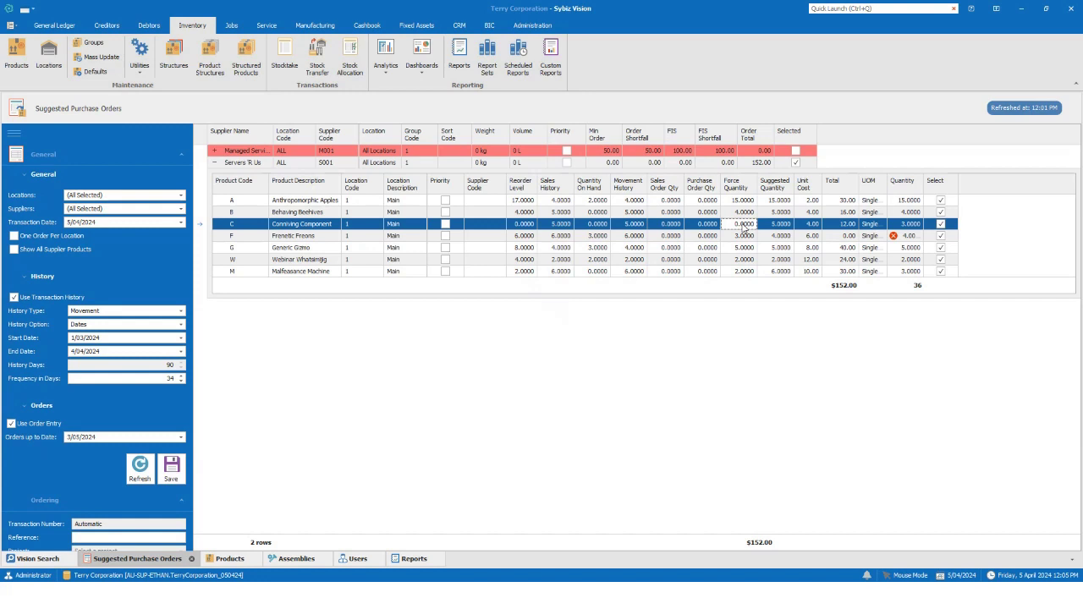
# Step: Check the quantity error on Frenetic Freons, and exclude that product from the Servers 'R Us order
pyautogui.click(900, 237)
pyautogui.moveTo(895, 240)
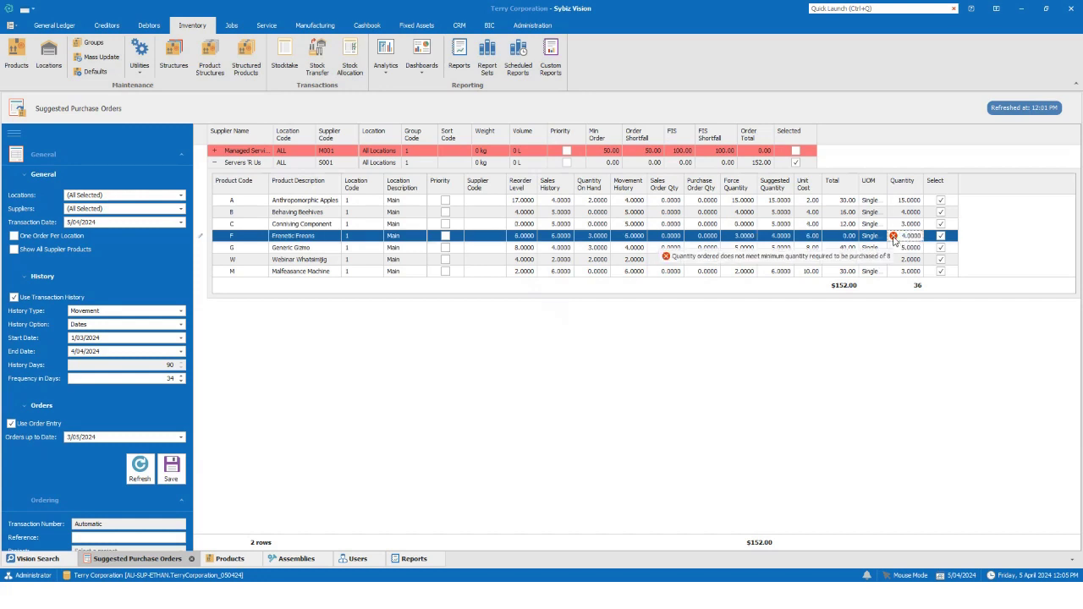
pyautogui.click(940, 236)
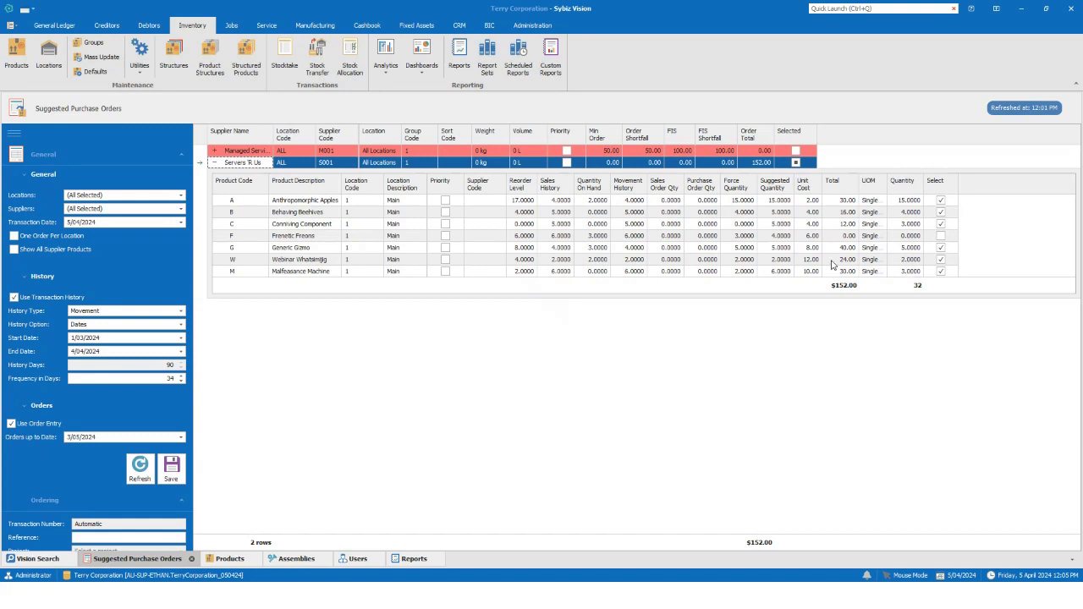
pyautogui.click(910, 271)
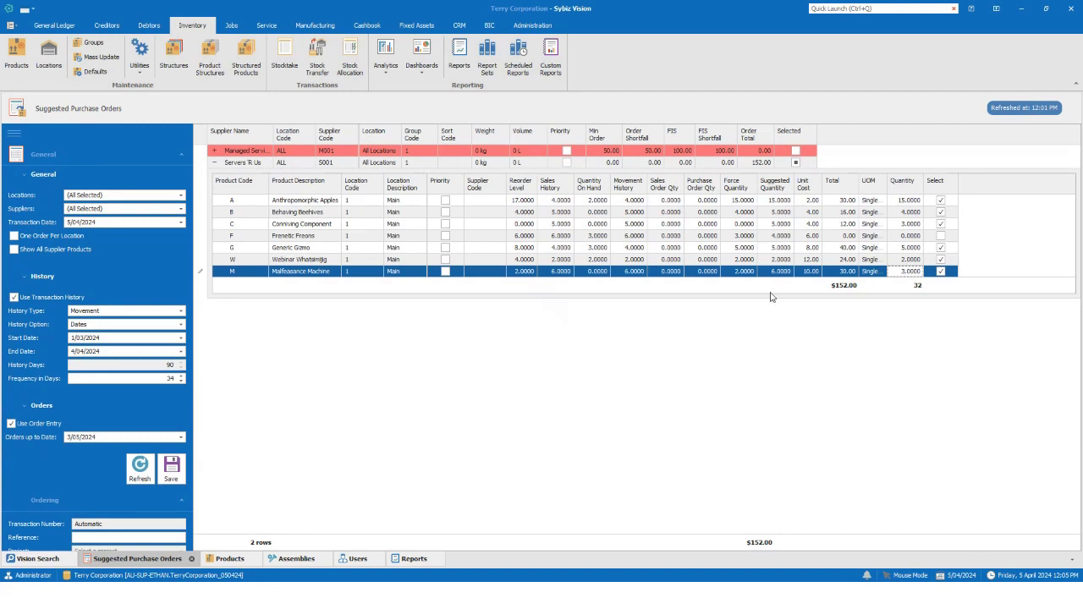
# Step: Expand the Managed Service Corporation supplier's details and select all its products for ordering
pyautogui.click(215, 151)
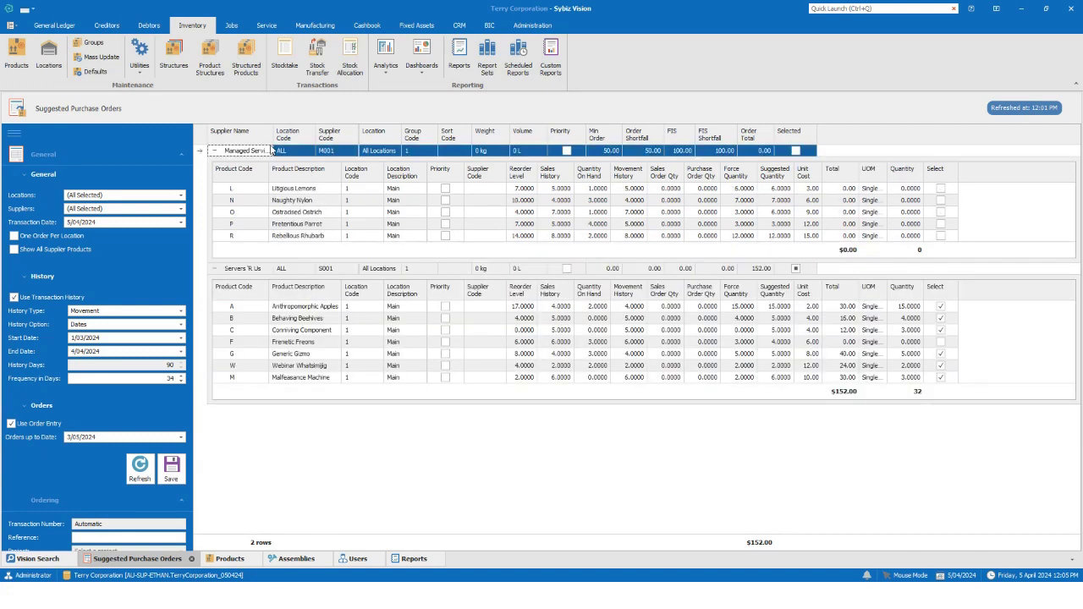
pyautogui.rightClick(281, 167)
pyautogui.rightClick(289, 154)
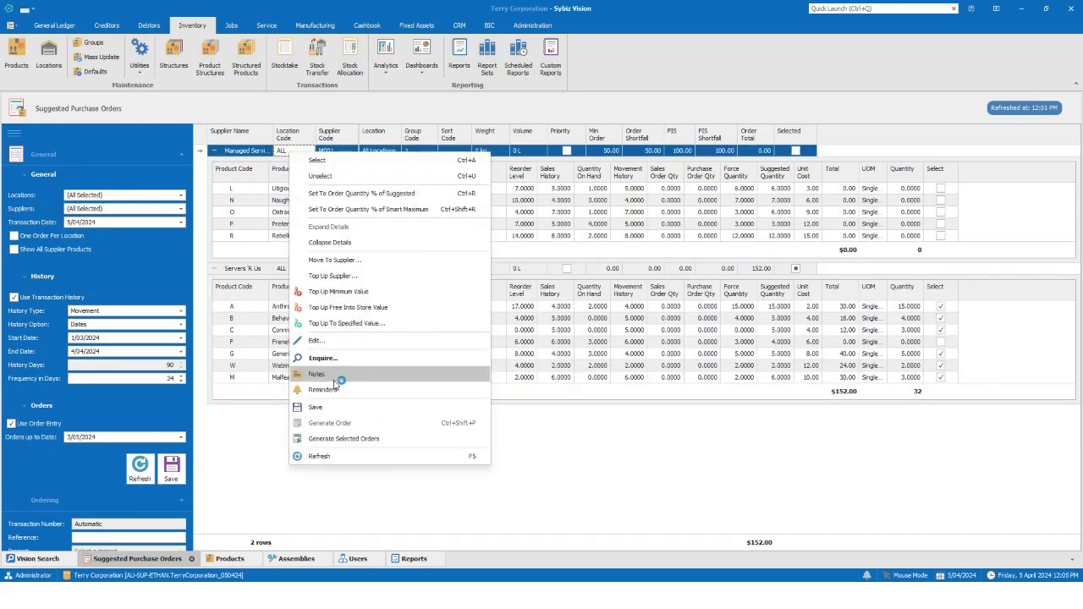
pyautogui.click(340, 161)
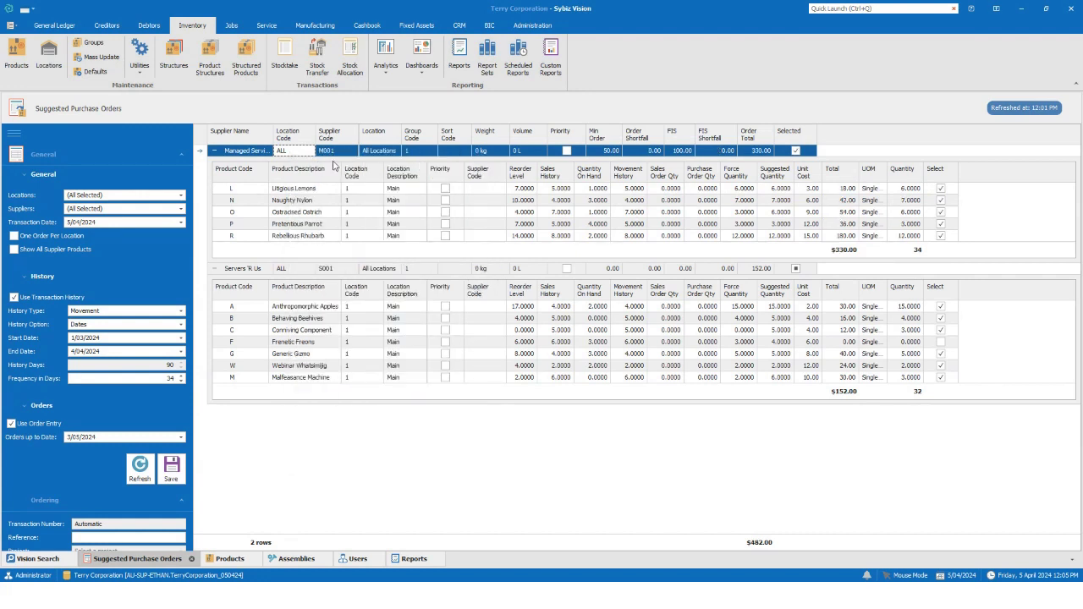
# Step: Review the supplier grid's bulk options for selecting all and setting order quantities by percentage, without applying any
pyautogui.rightClick(378, 137)
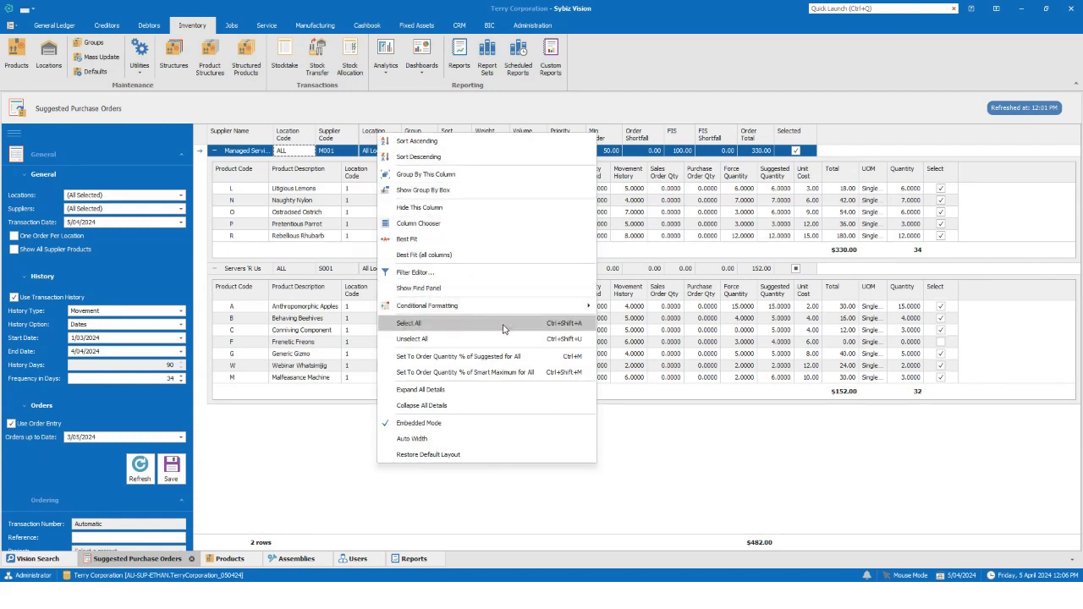
pyautogui.click(504, 325)
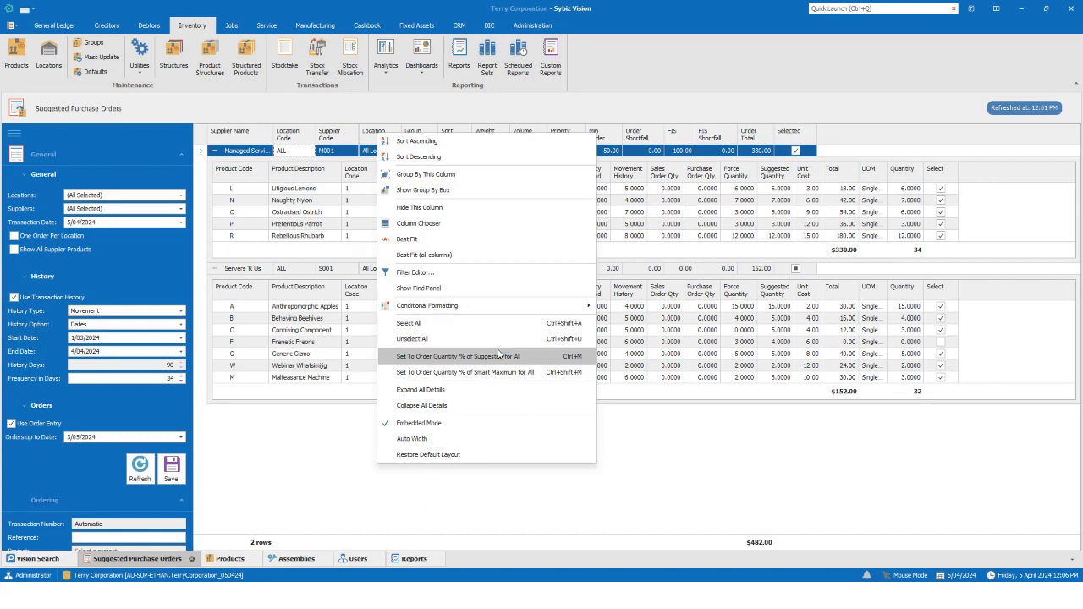
pyautogui.click(497, 370)
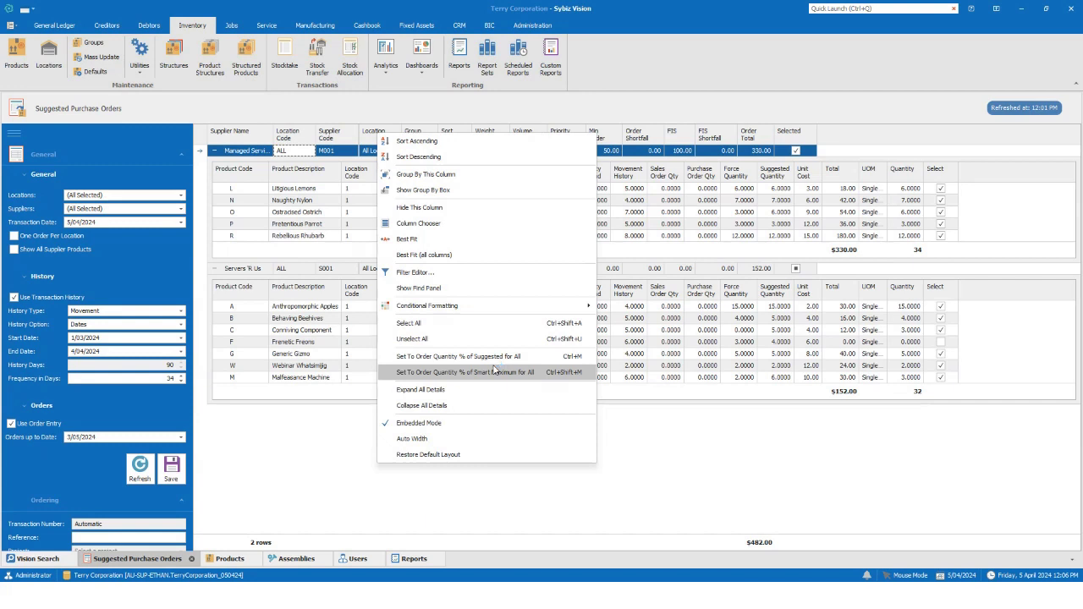
pyautogui.click(496, 369)
pyautogui.click(496, 369)
pyautogui.click(496, 370)
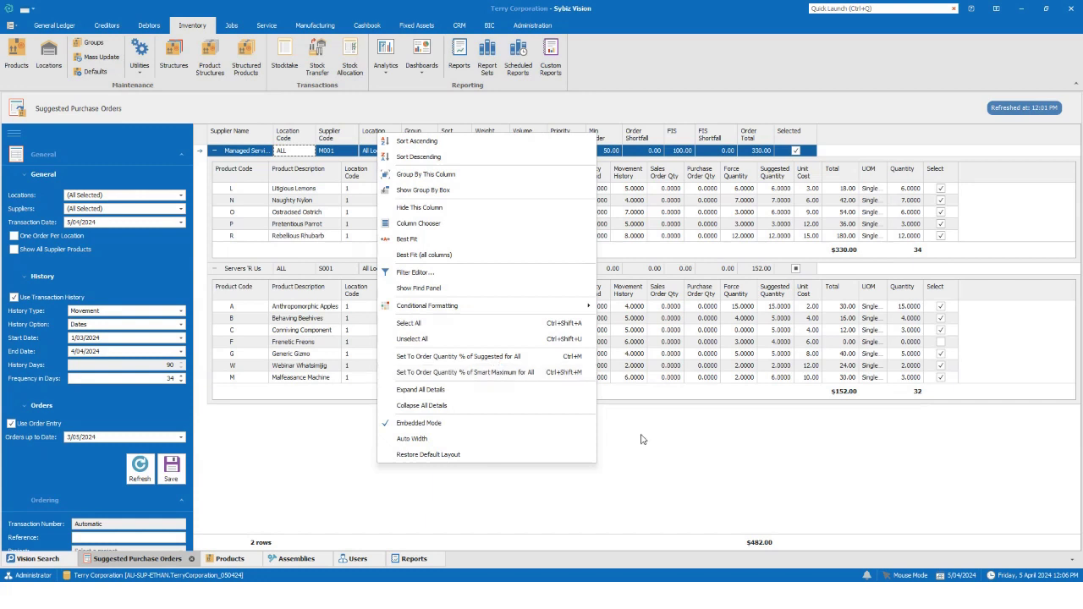
pyautogui.click(667, 454)
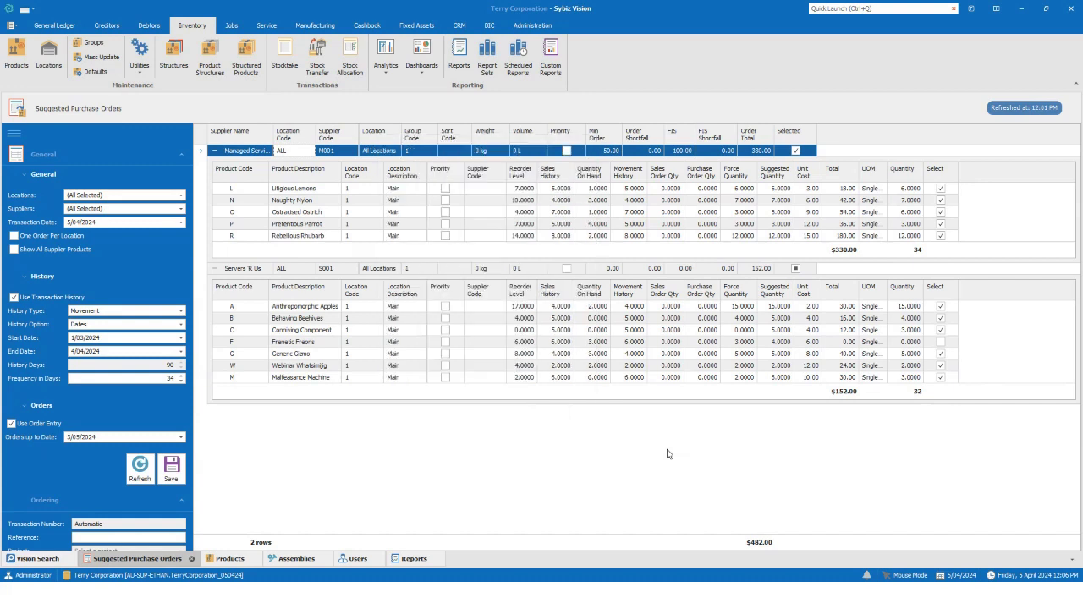
# Step: Collapse both suppliers' details, generate the selected purchase orders, and reposition the Managed Service Corporation order window for review
pyautogui.click(214, 151)
pyautogui.click(214, 163)
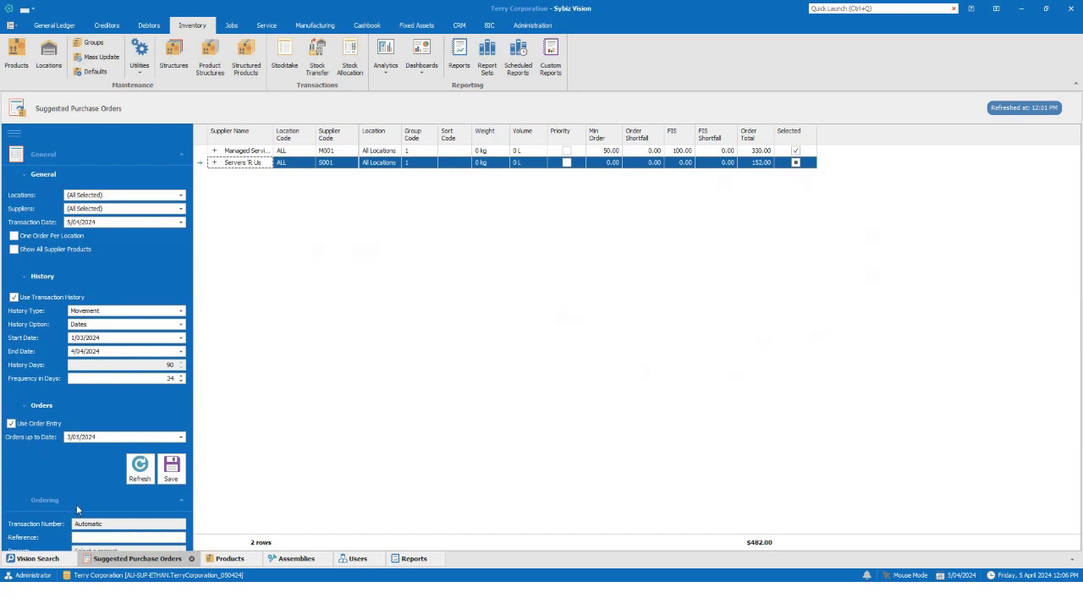
pyautogui.scroll(-3, 78, 507)
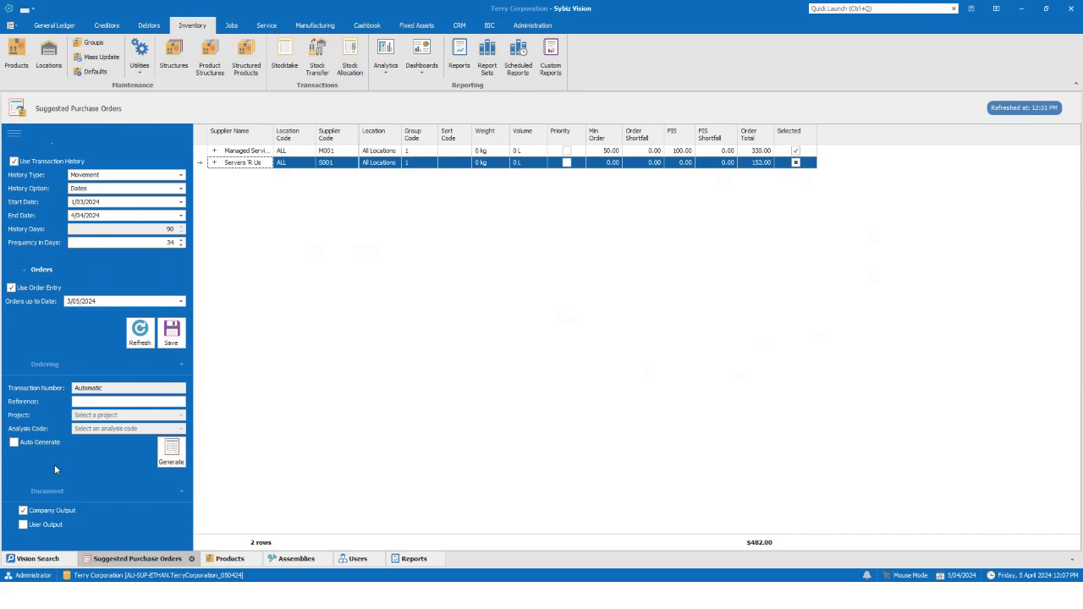
pyautogui.click(171, 453)
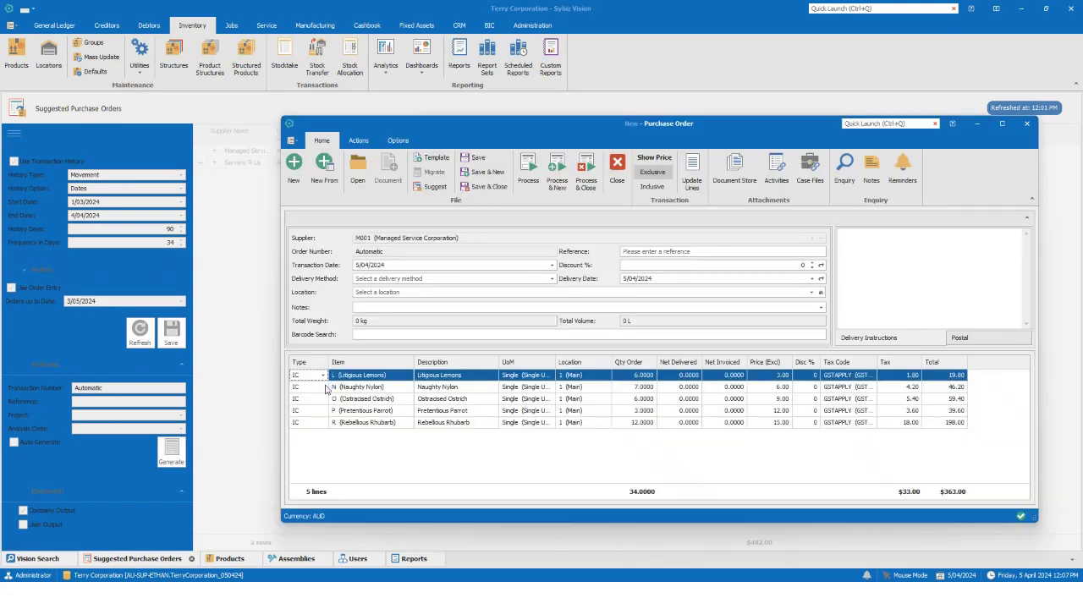
pyautogui.moveTo(643, 123); pyautogui.dragTo(581, 181)
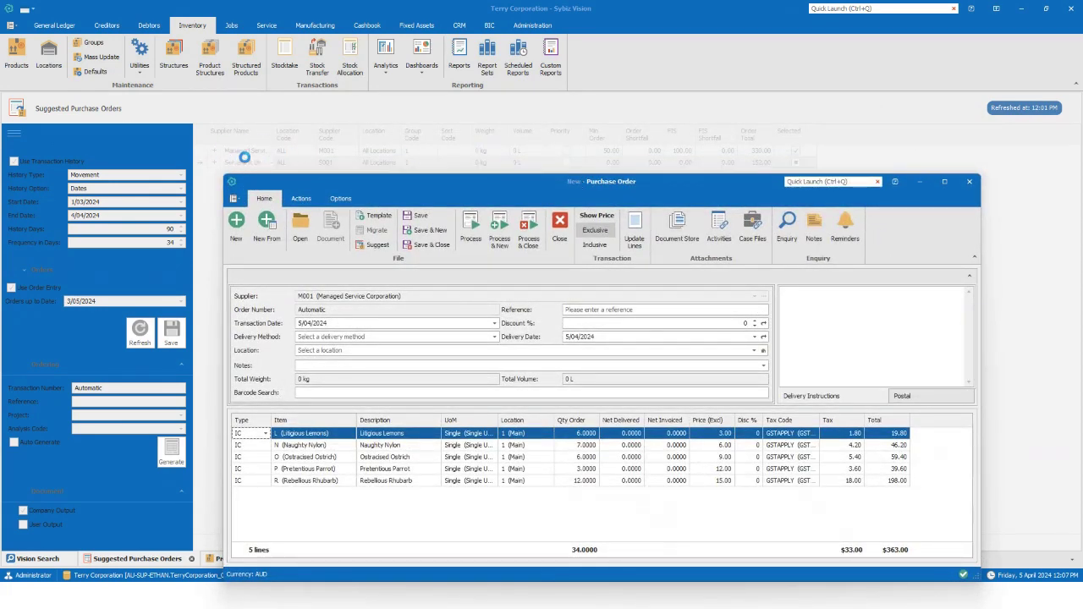
pyautogui.moveTo(479, 187); pyautogui.dragTo(469, 133)
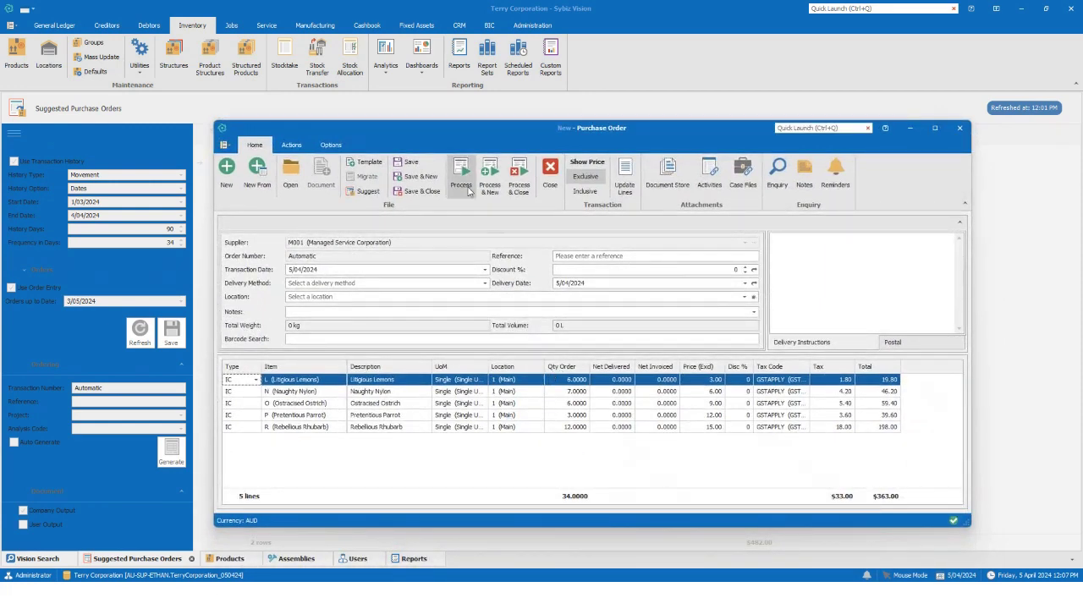
# Step: In the Managed Service Corporation order, set the Rebellious Rhubarb order quantity to 5 and the Pretentious Parrot price to 100
pyautogui.click(571, 258)
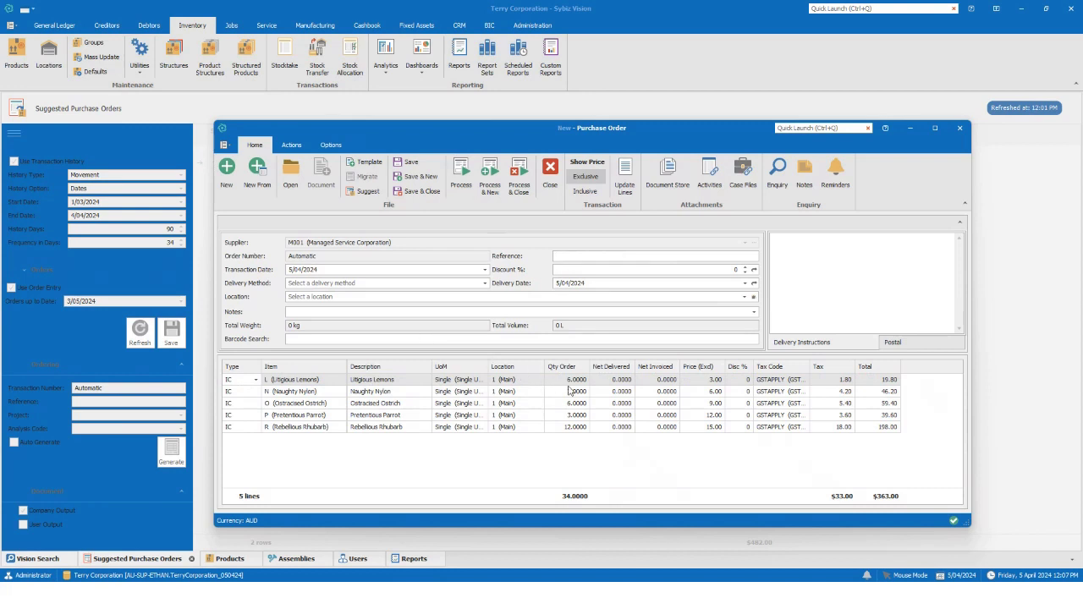
pyautogui.click(559, 429)
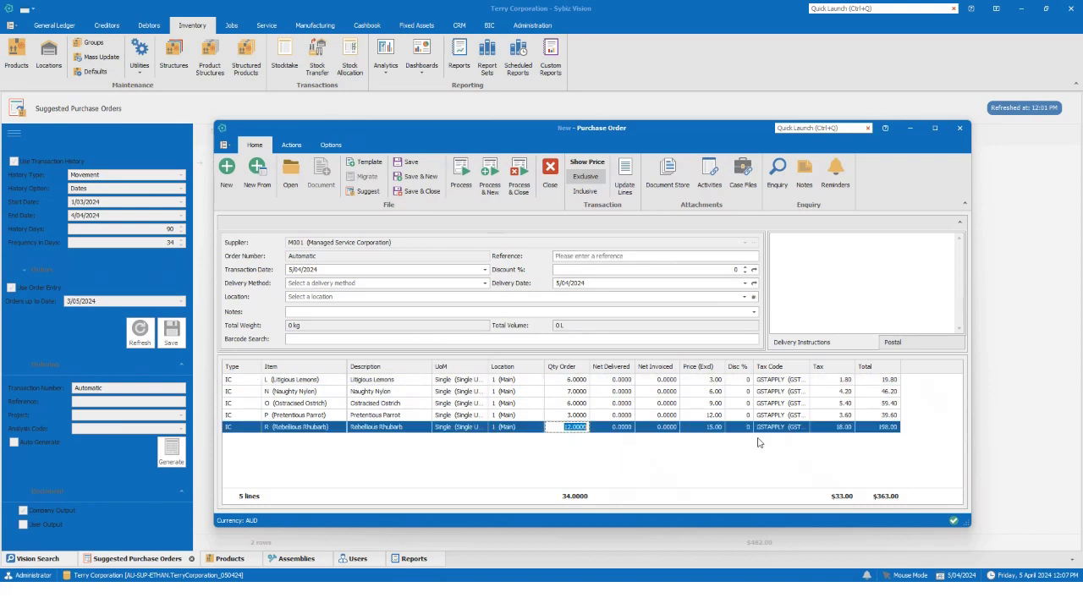
pyautogui.write('5')
pyautogui.click(718, 469)
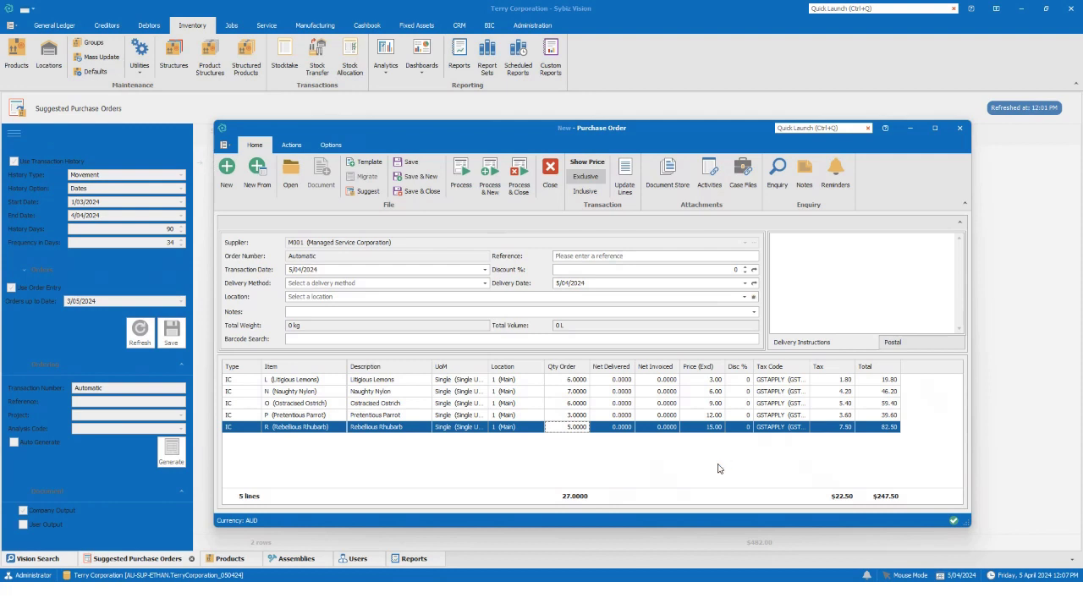
pyautogui.click(709, 416)
pyautogui.write('100')
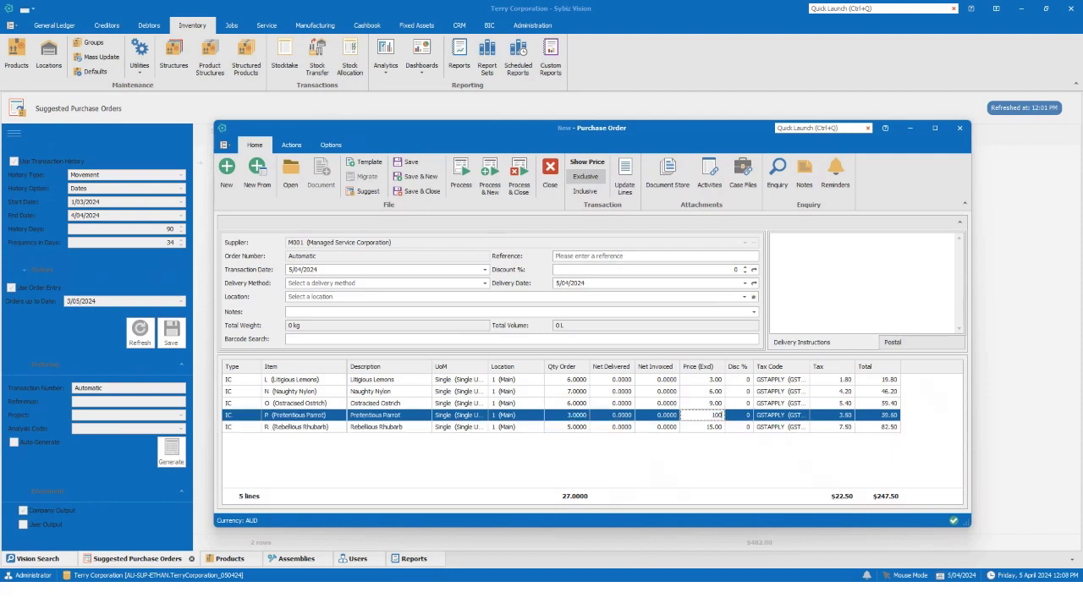
pyautogui.click(795, 471)
# Step: Close the Managed Service Corporation order without saving its changes, and dismiss the Servers 'R Us order
pyautogui.click(556, 194)
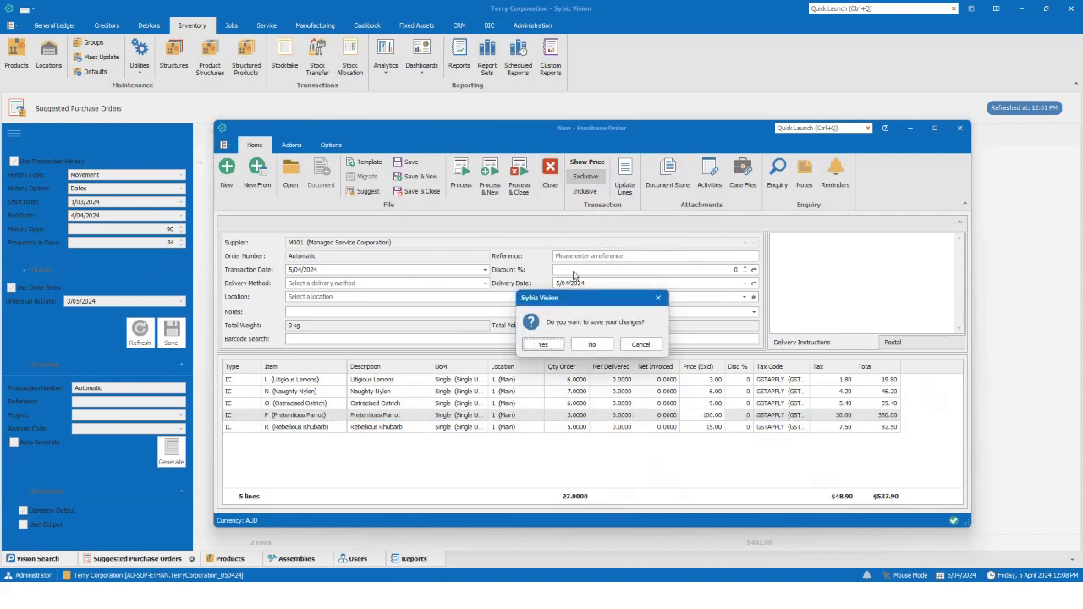
pyautogui.click(592, 345)
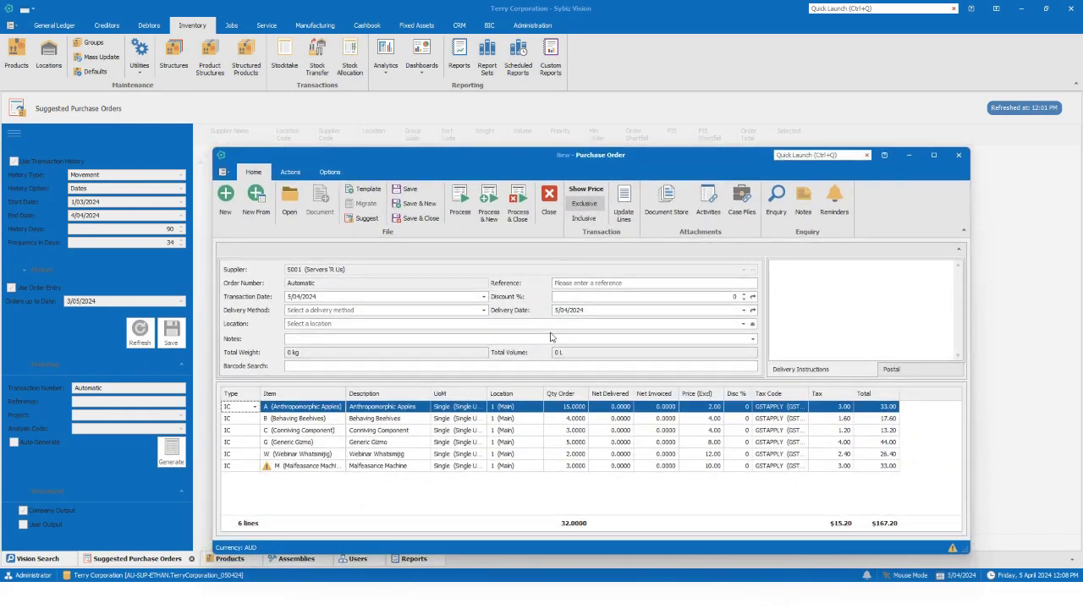
pyautogui.press('Escape')
# Step: Open the inventory product list
pyautogui.click(232, 26)
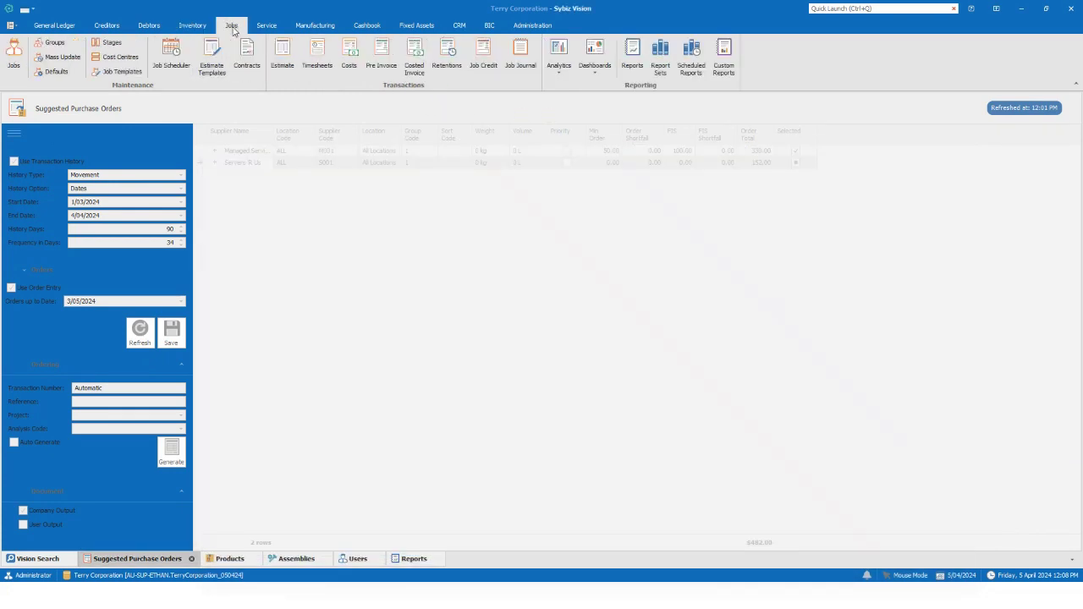
pyautogui.click(193, 26)
pyautogui.click(16, 54)
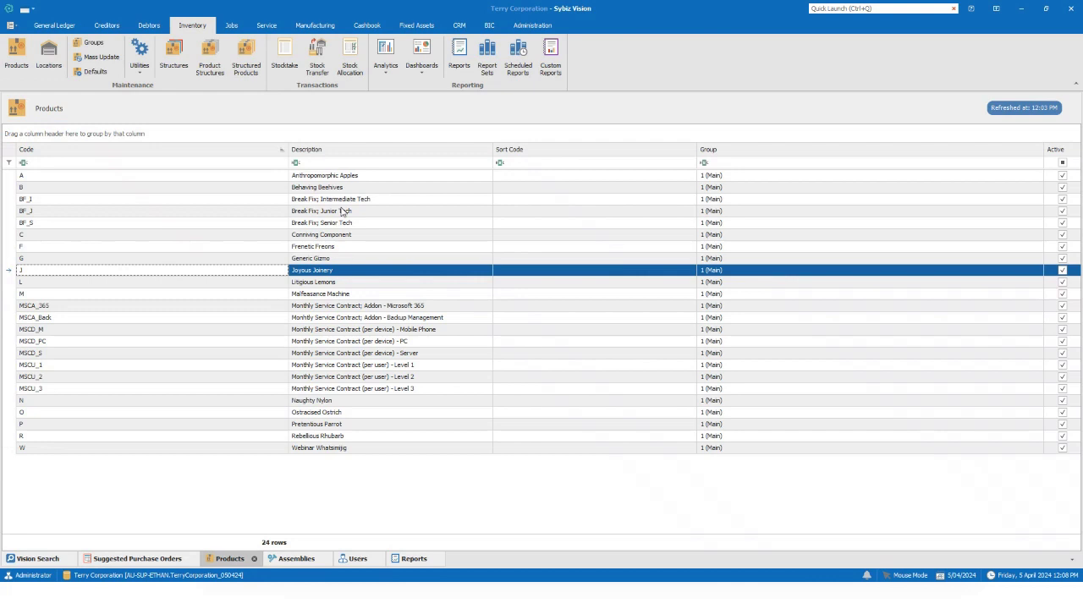
# Step: Open the product enquiry for Joyous Joinery to view its summary, and close it again
pyautogui.doubleClick(335, 270)
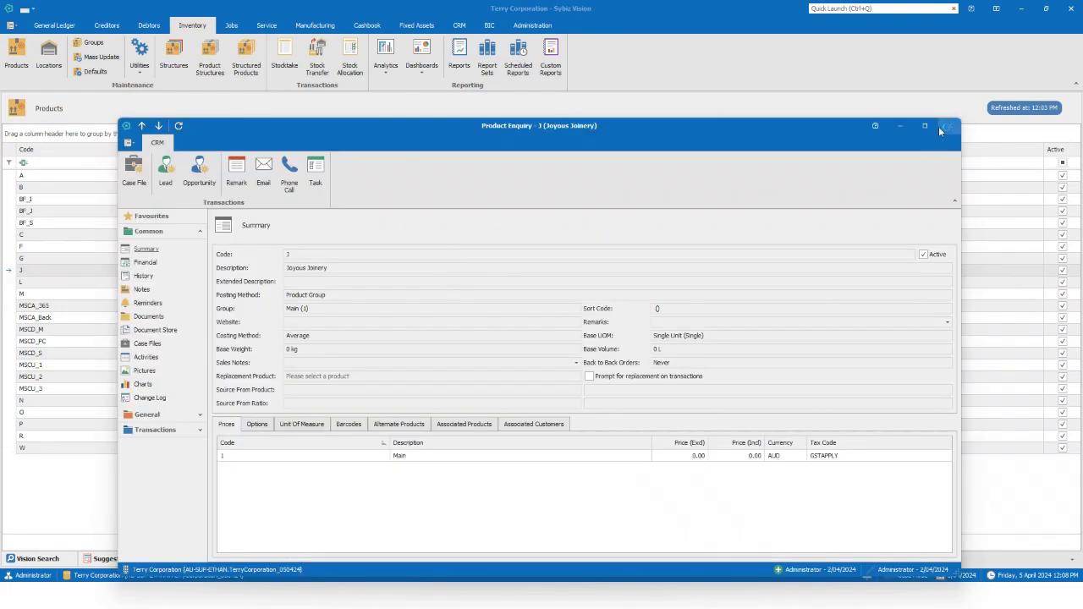
pyautogui.click(940, 126)
# Step: Return to the generated Servers 'R Us purchase order and check the supplier warning on its Malfeasance Machine line
pyautogui.click(149, 25)
pyautogui.click(137, 558)
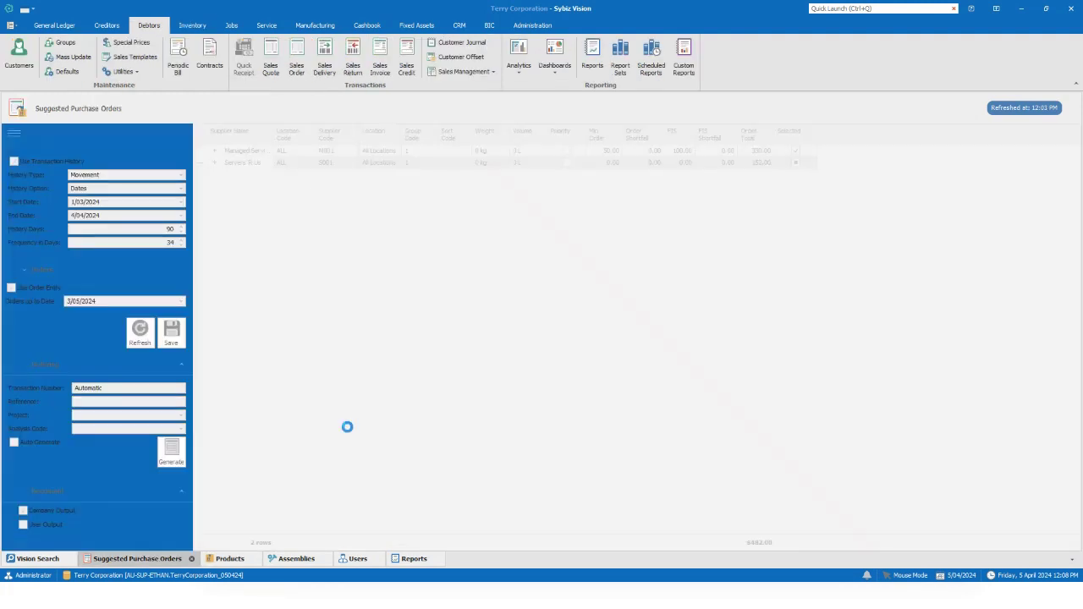
pyautogui.hotkey('alt', 'Tab')
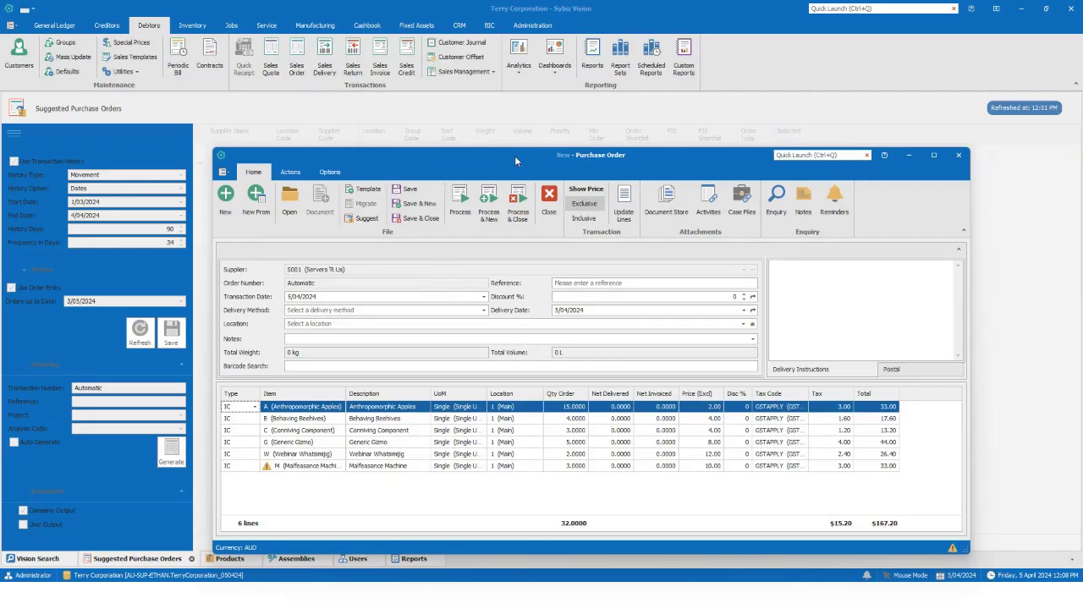
pyautogui.moveTo(514, 157); pyautogui.dragTo(522, 144)
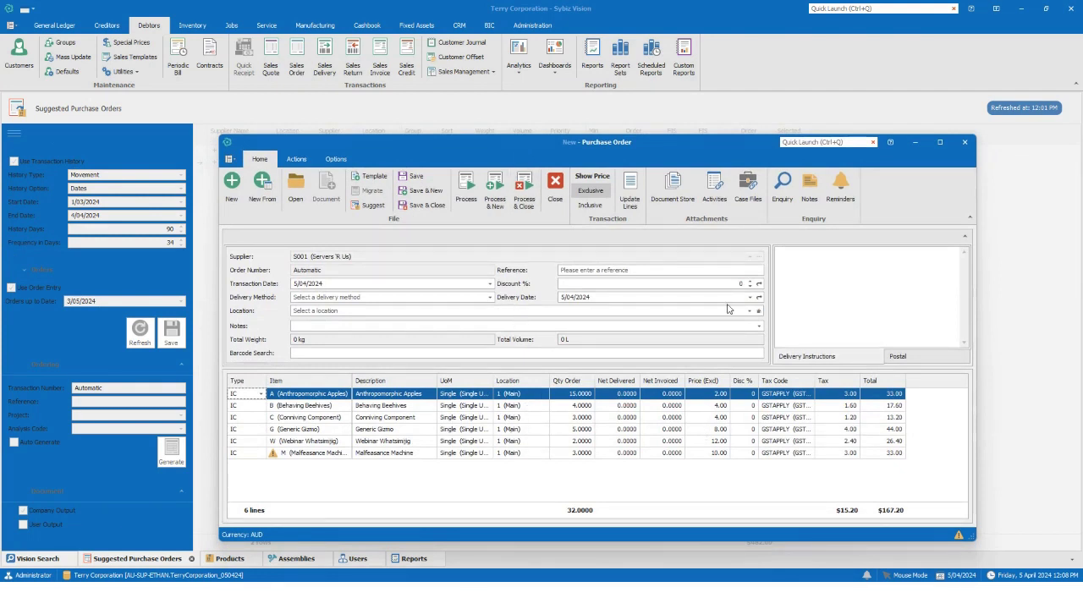
pyautogui.click(274, 457)
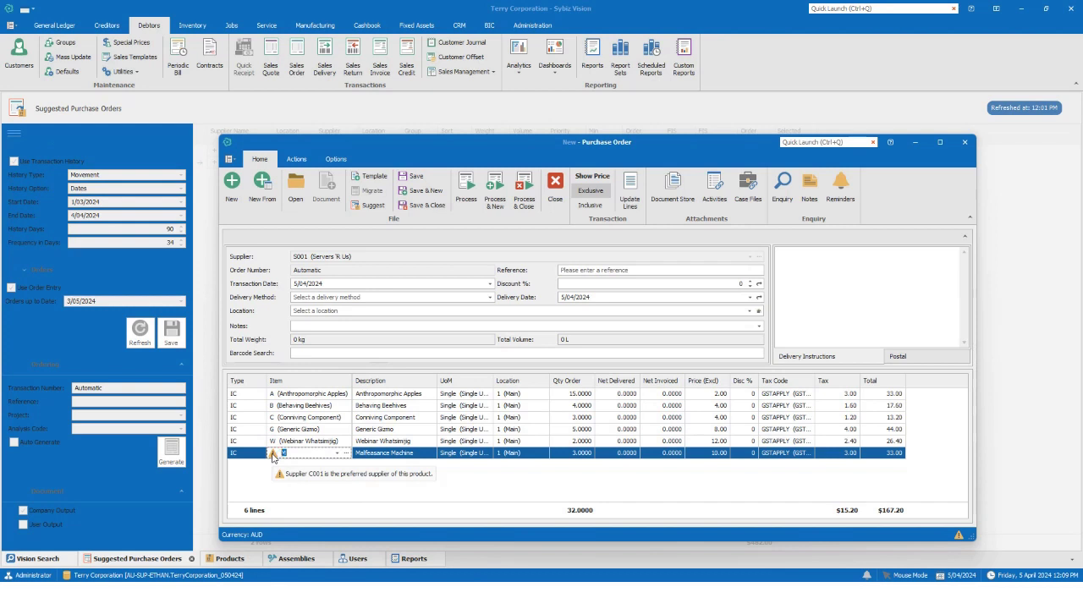
# Step: In the Servers 'R Us order, set the Anthropomorphic Apples order quantity to 20 and the Behaving Beehives price to 5
pyautogui.click(573, 395)
pyautogui.write('20')
pyautogui.press('Return')
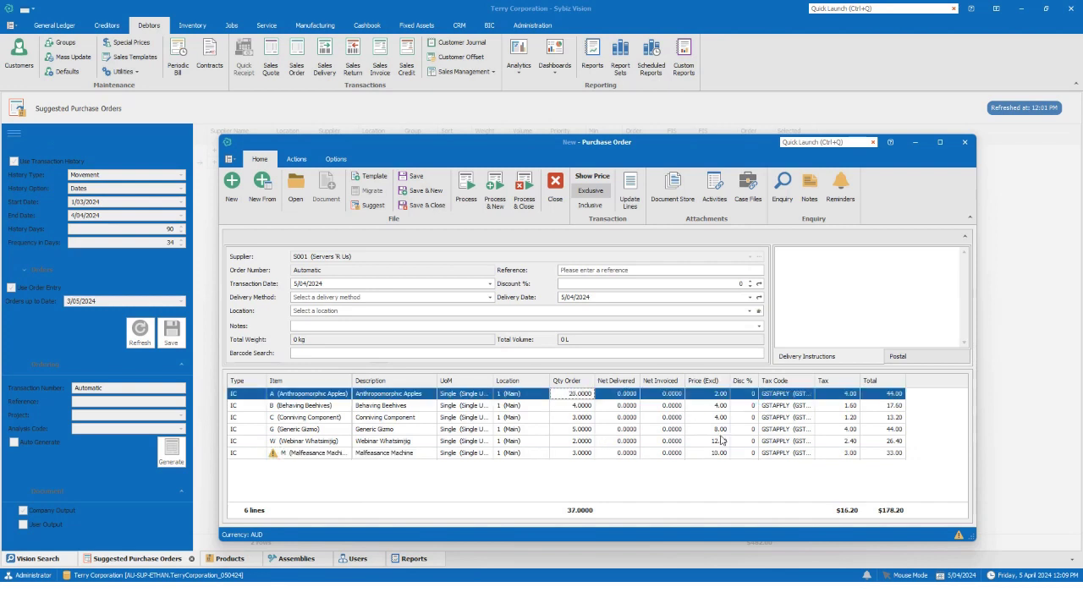
pyautogui.click(709, 406)
pyautogui.write('5')
pyautogui.press('Return')
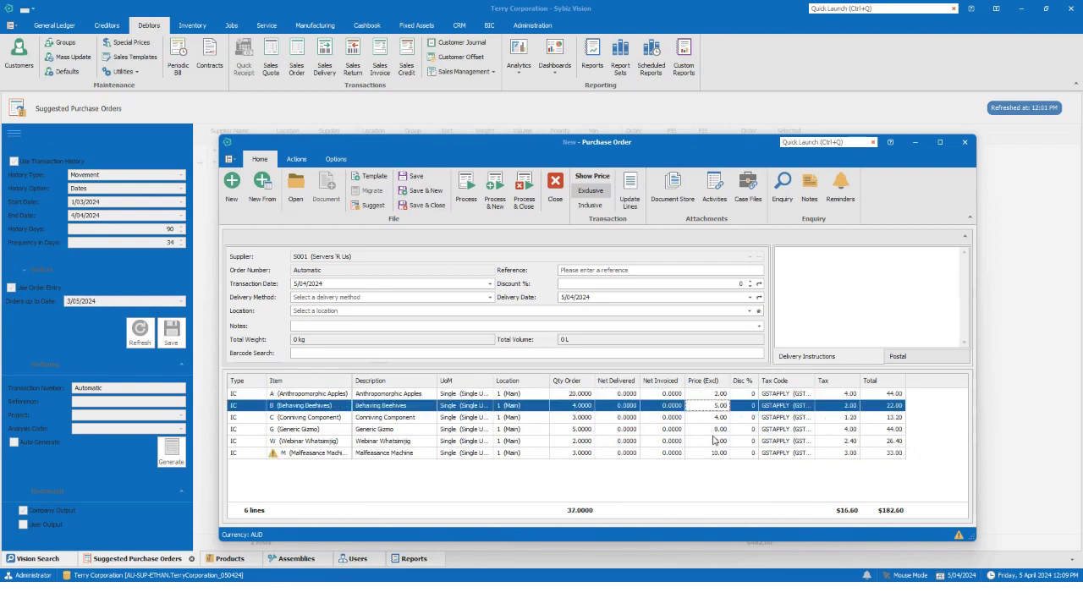
# Step: Set the Conniving Component line's tax code to GSTFREE, and close the Servers 'R Us order without processing it
pyautogui.click(787, 417)
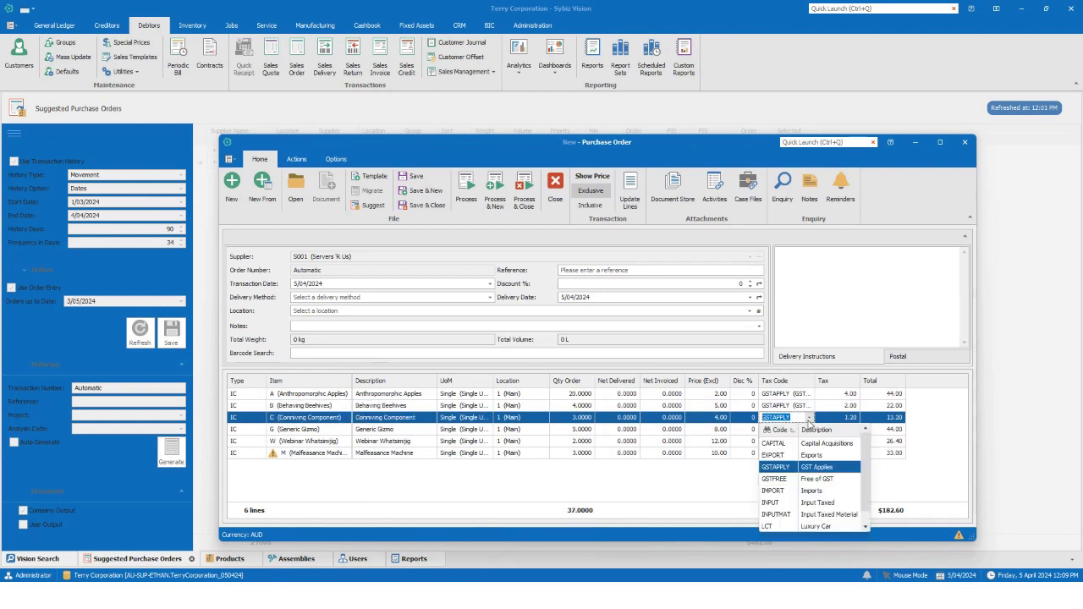
pyautogui.click(812, 480)
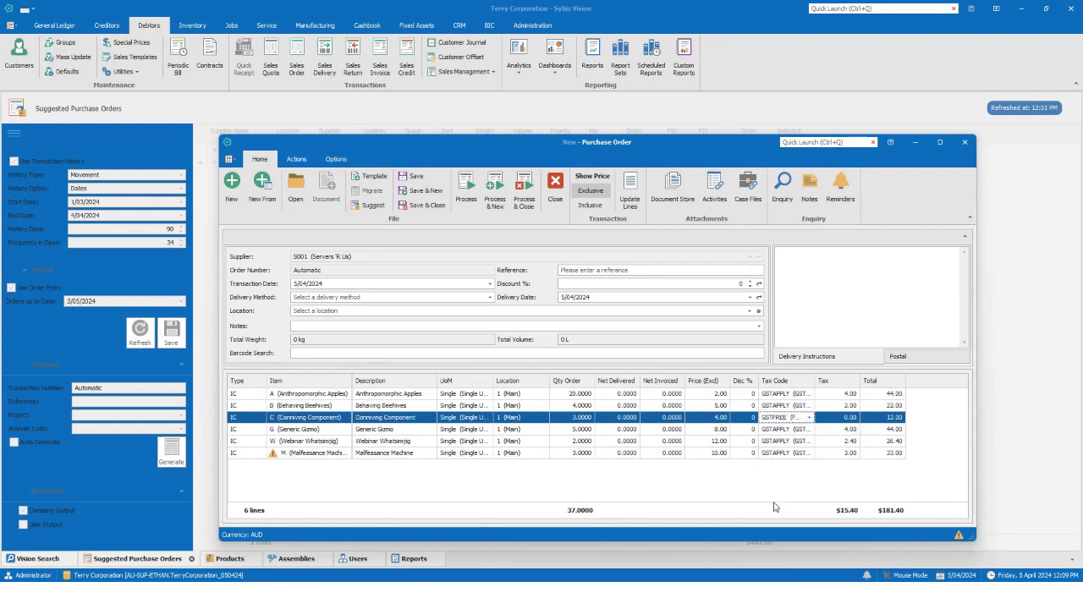
pyautogui.click(555, 190)
pyautogui.click(596, 359)
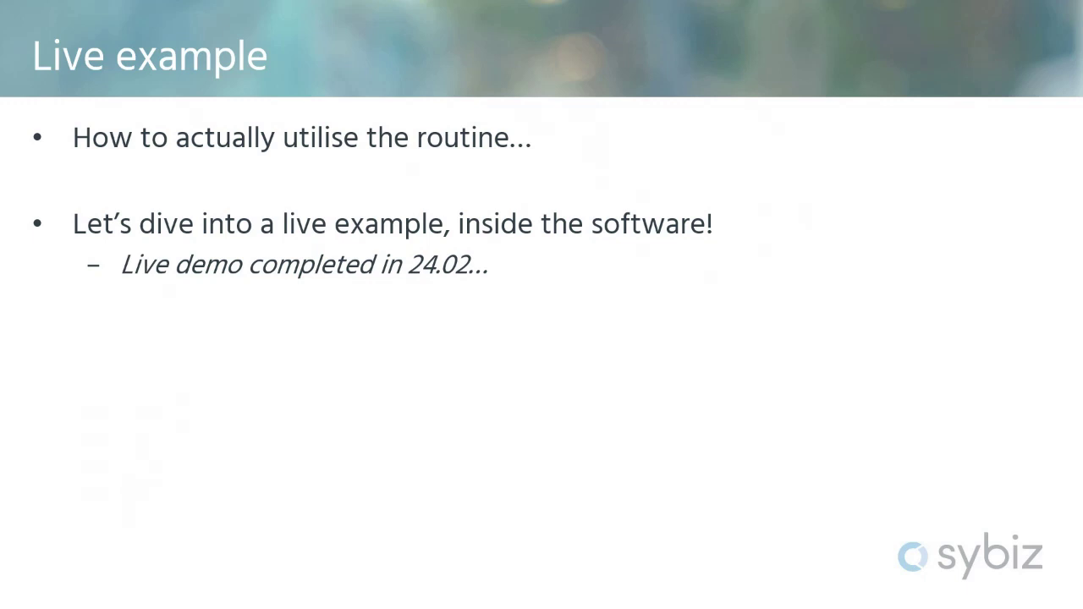
pyautogui.press('Right')
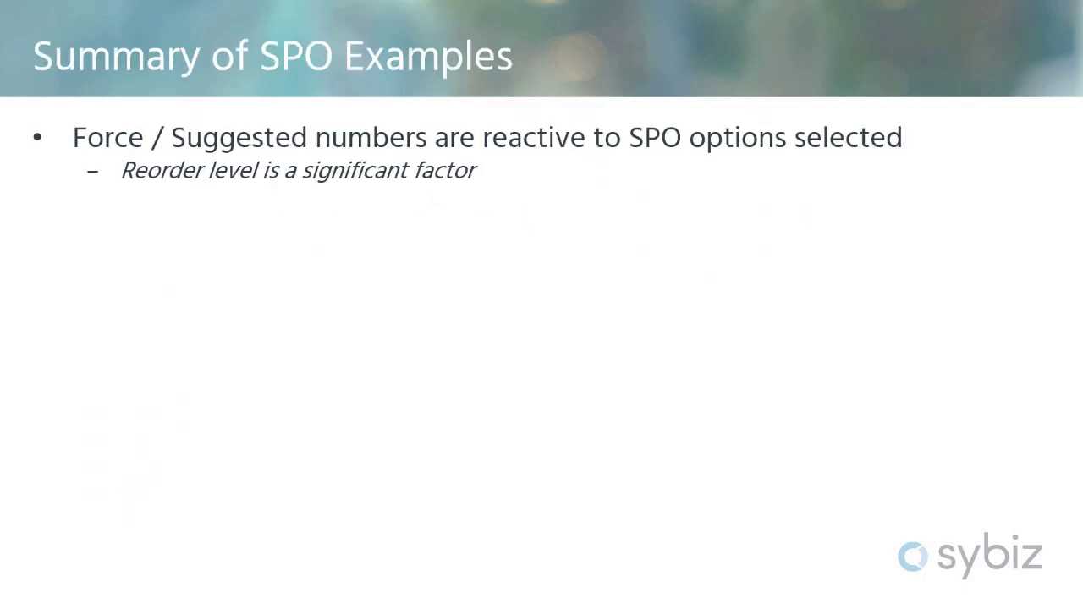